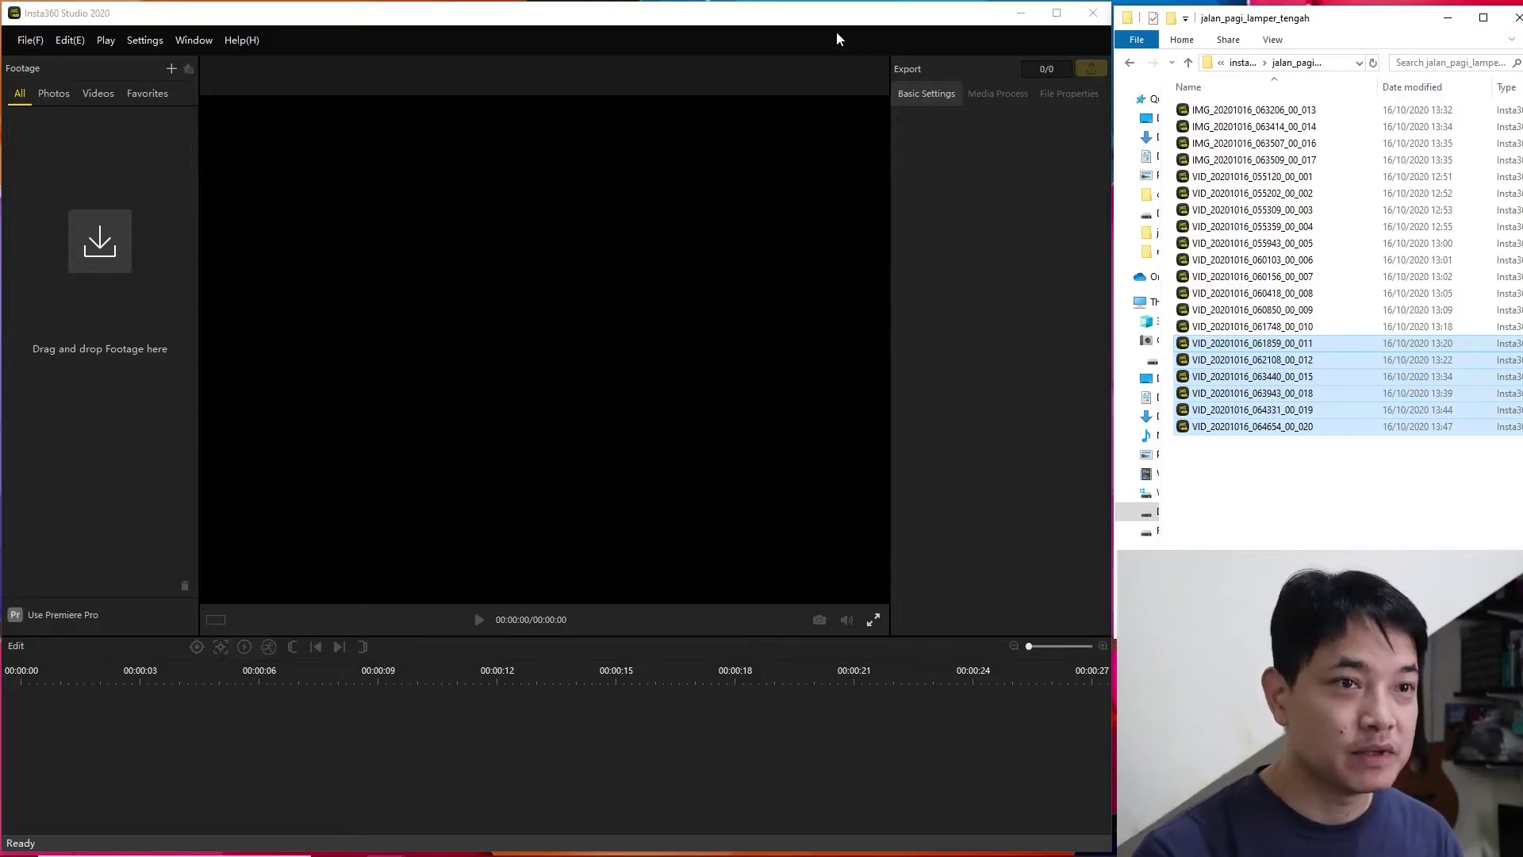
- Add photo IMG_20201016_063414_00_014 to the library and frame it 1:1 after trying 9:16
left_click(1283, 484)
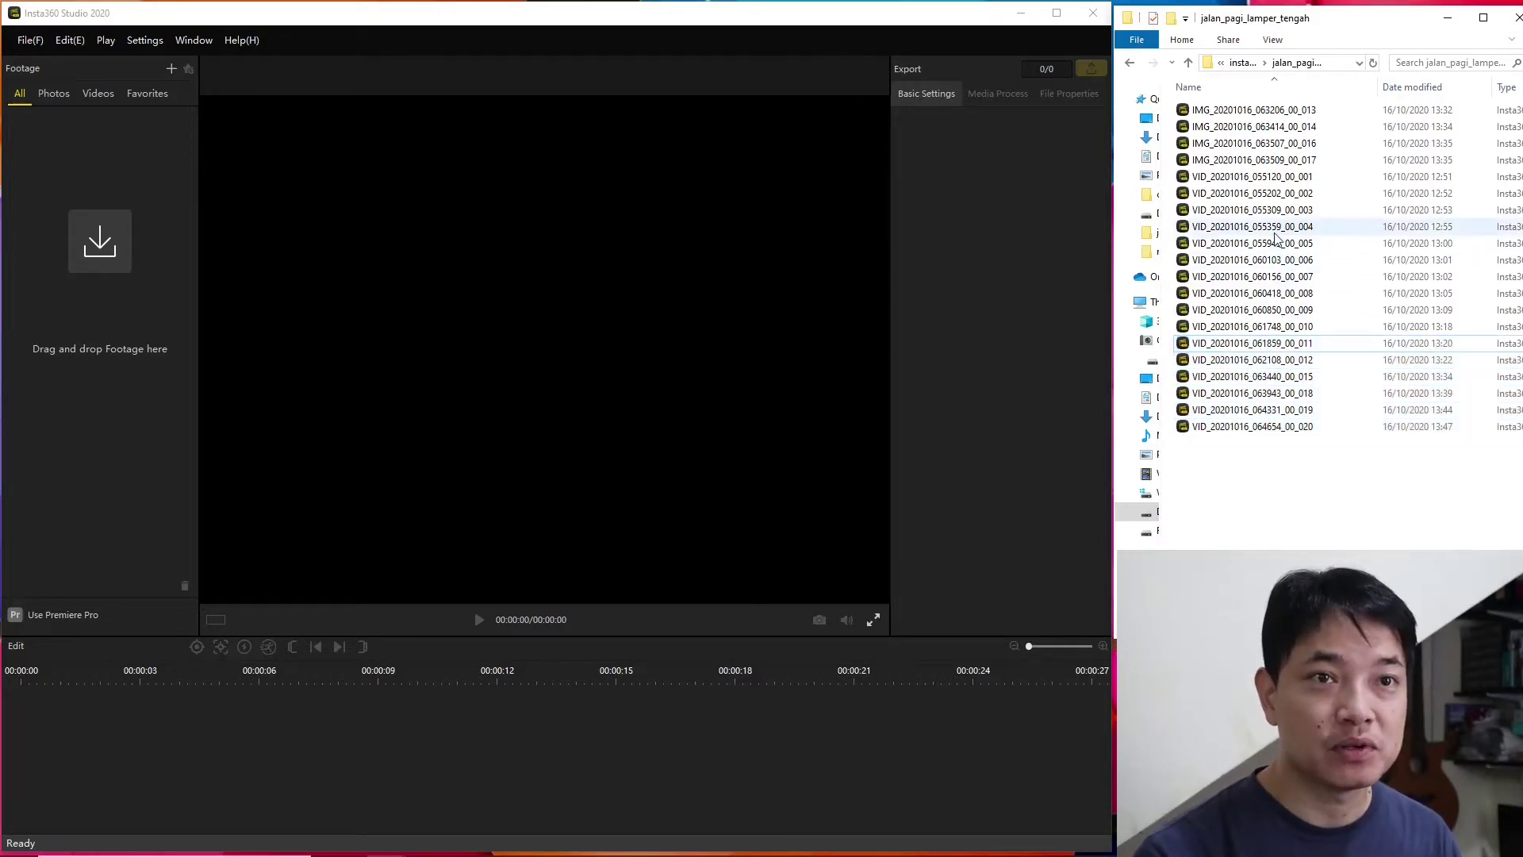
left_click_drag(1277, 127, 98, 168)
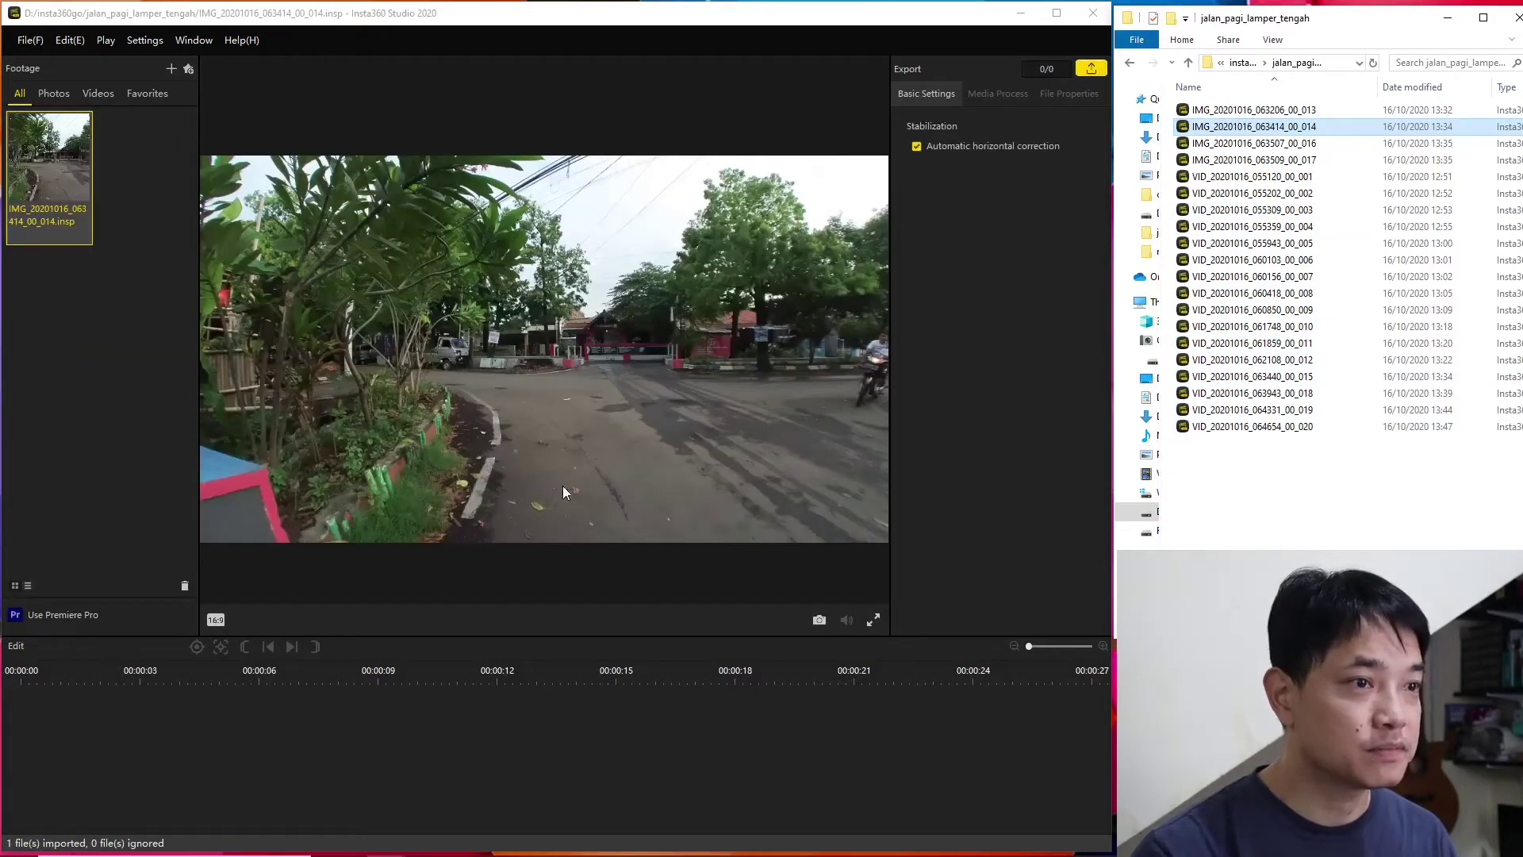
left_click(216, 620)
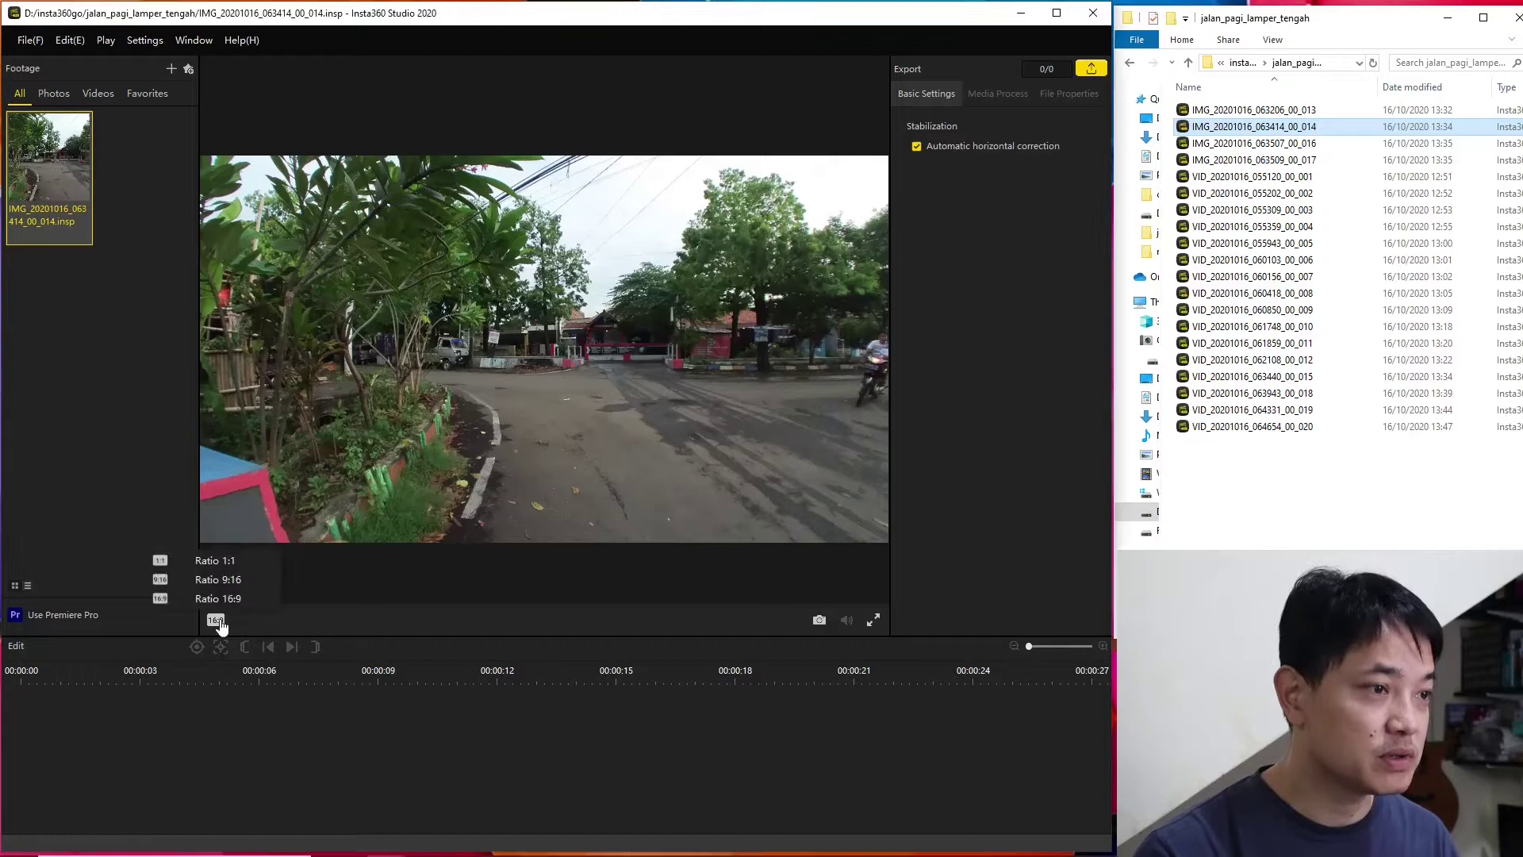
left_click(231, 562)
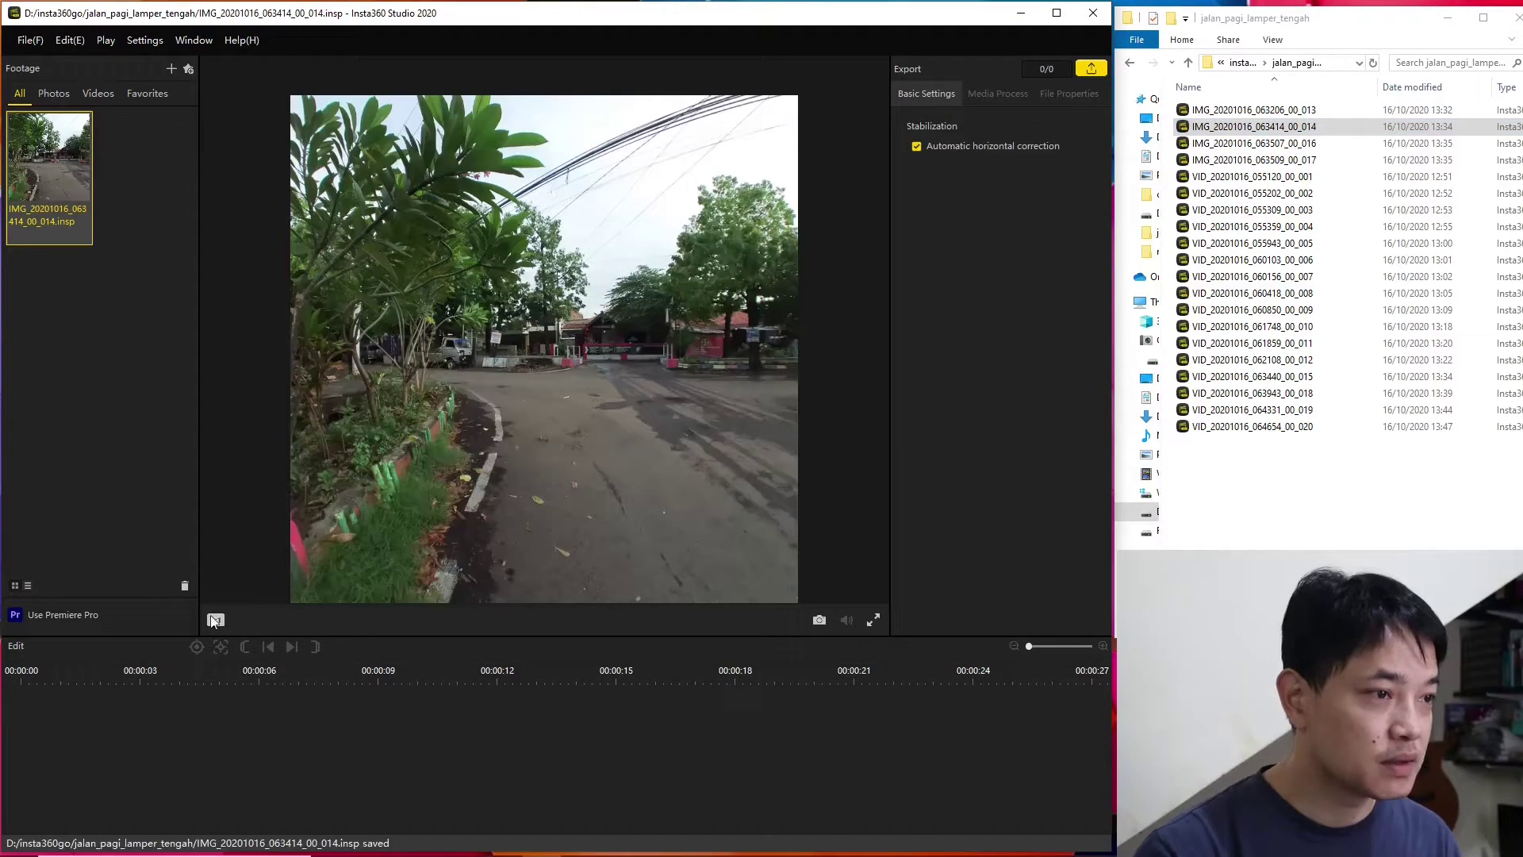
left_click(216, 620)
left_click(241, 585)
left_click(216, 620)
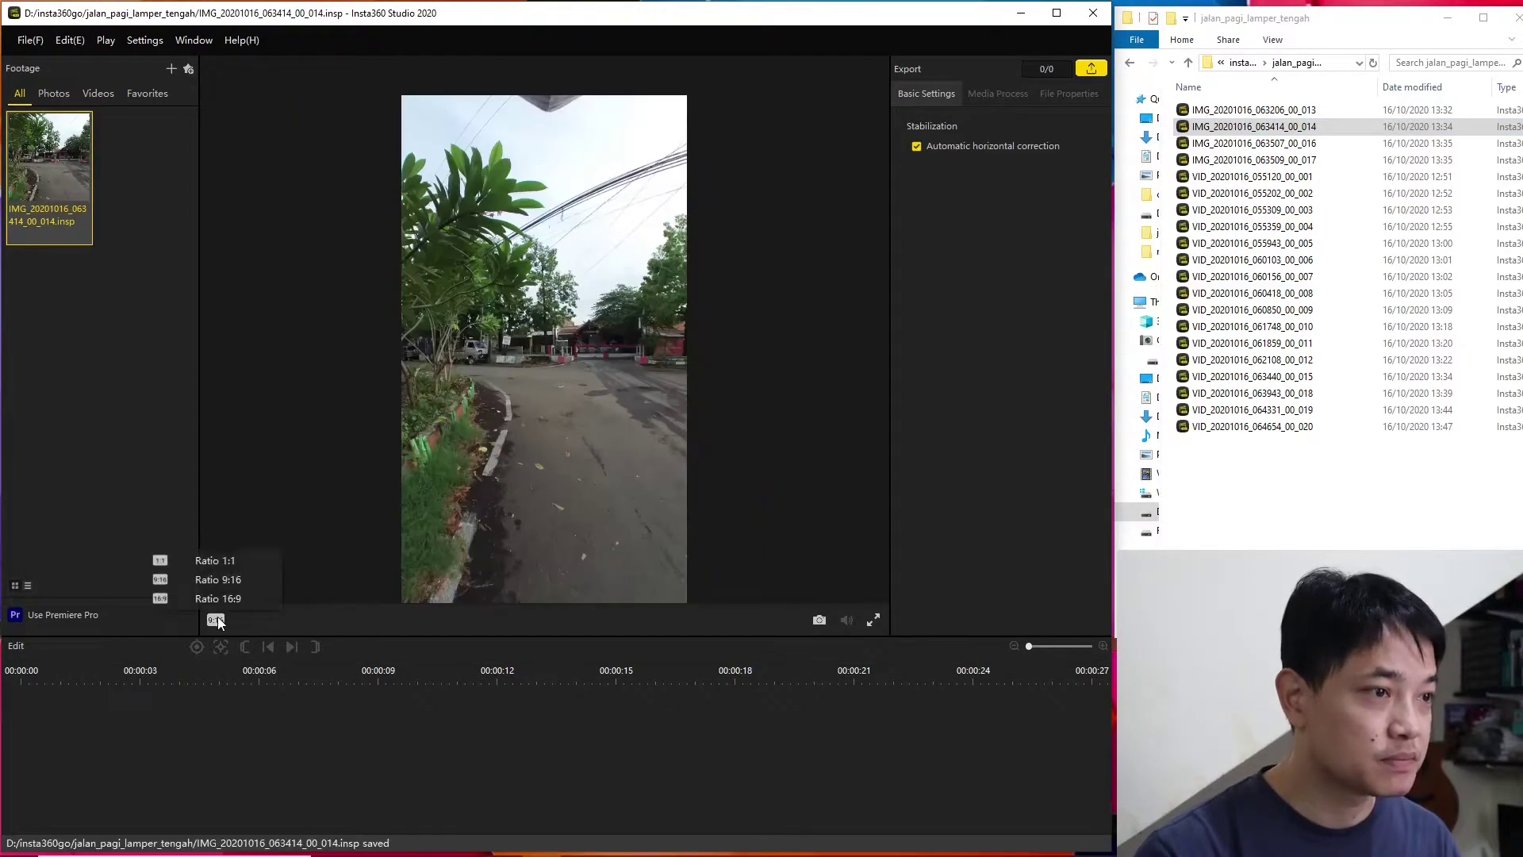
left_click(222, 562)
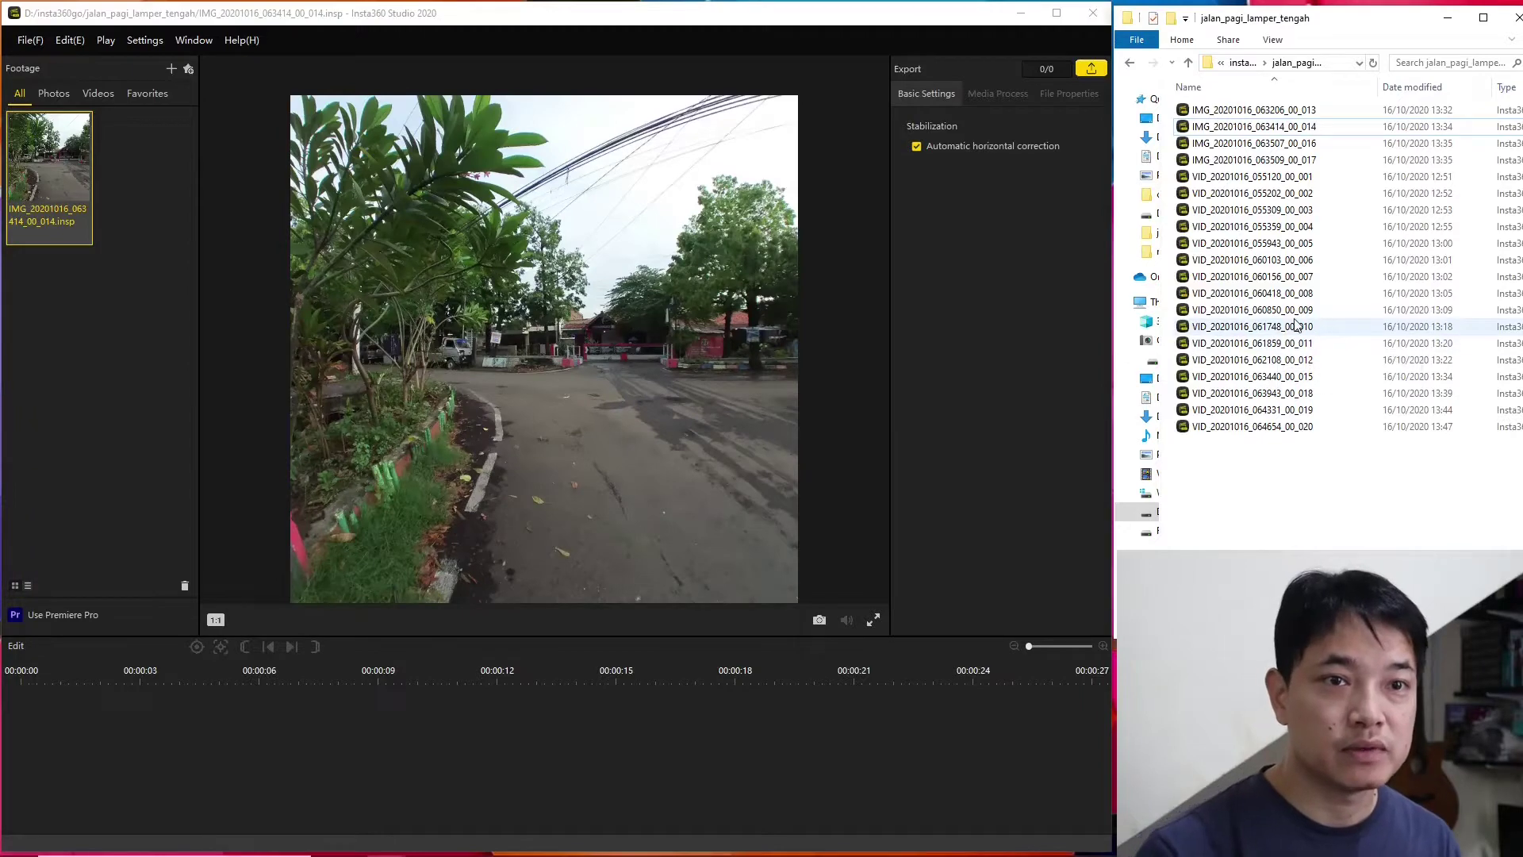
- Add VID_20201016_061748_00_010 to the library and settle on 16:9 framing after trying 9:16
left_click_drag(1294, 328, 83, 308)
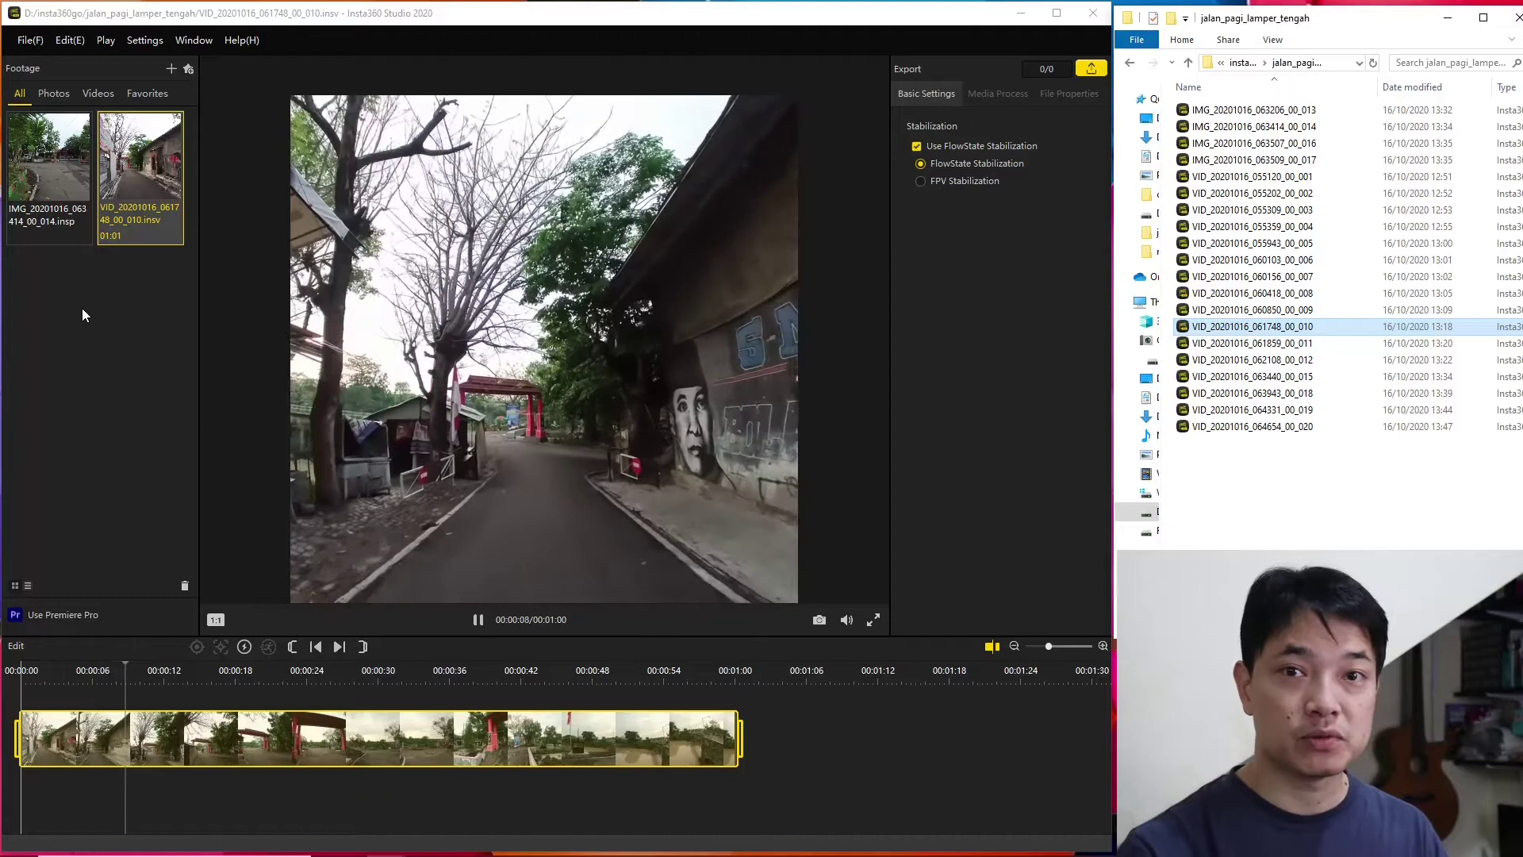
left_click(215, 620)
left_click(230, 591)
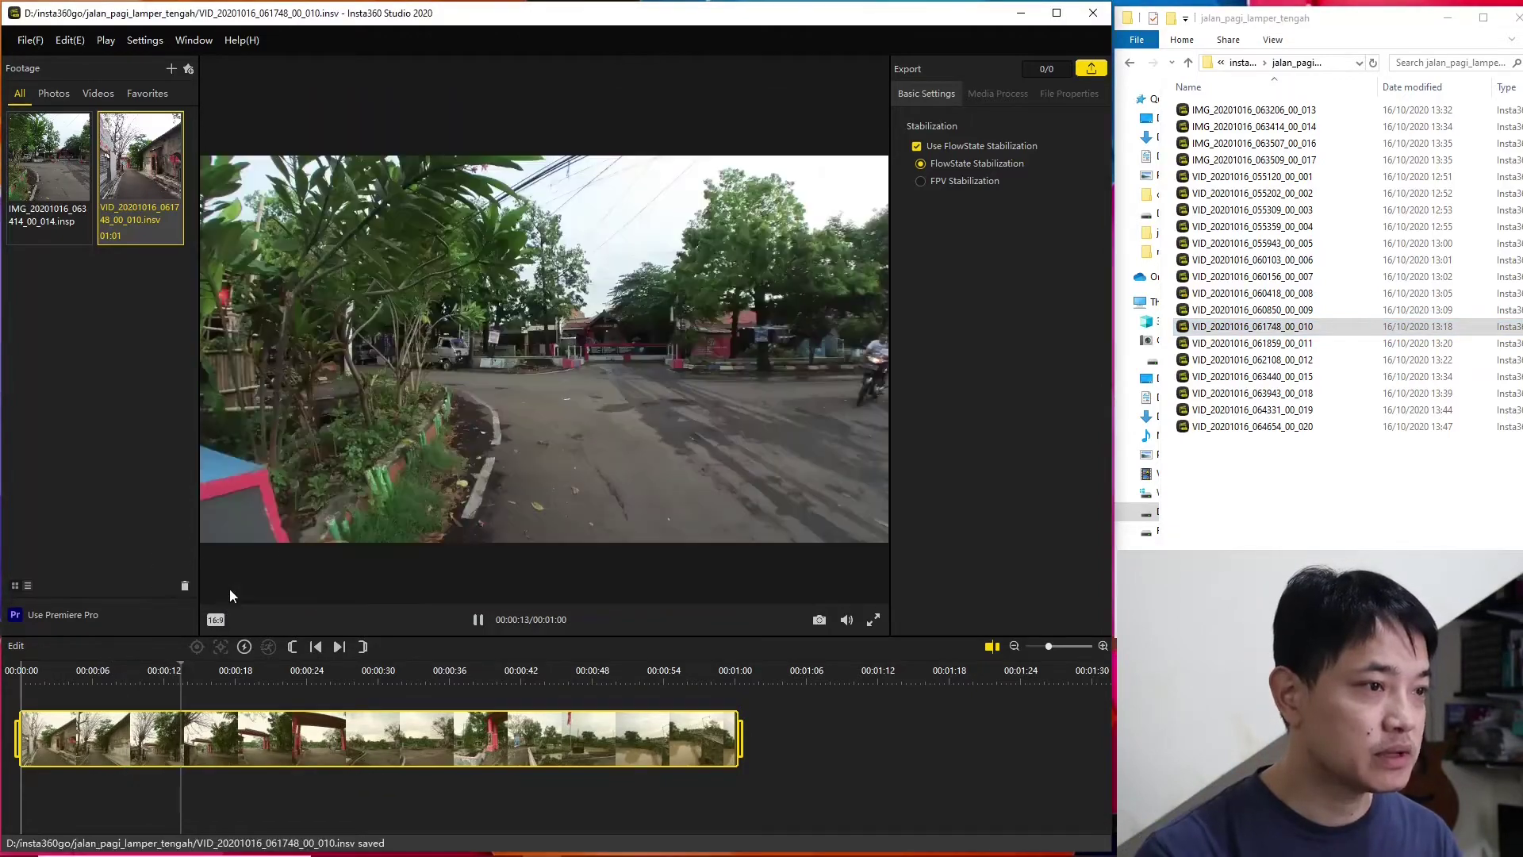
left_click(227, 580)
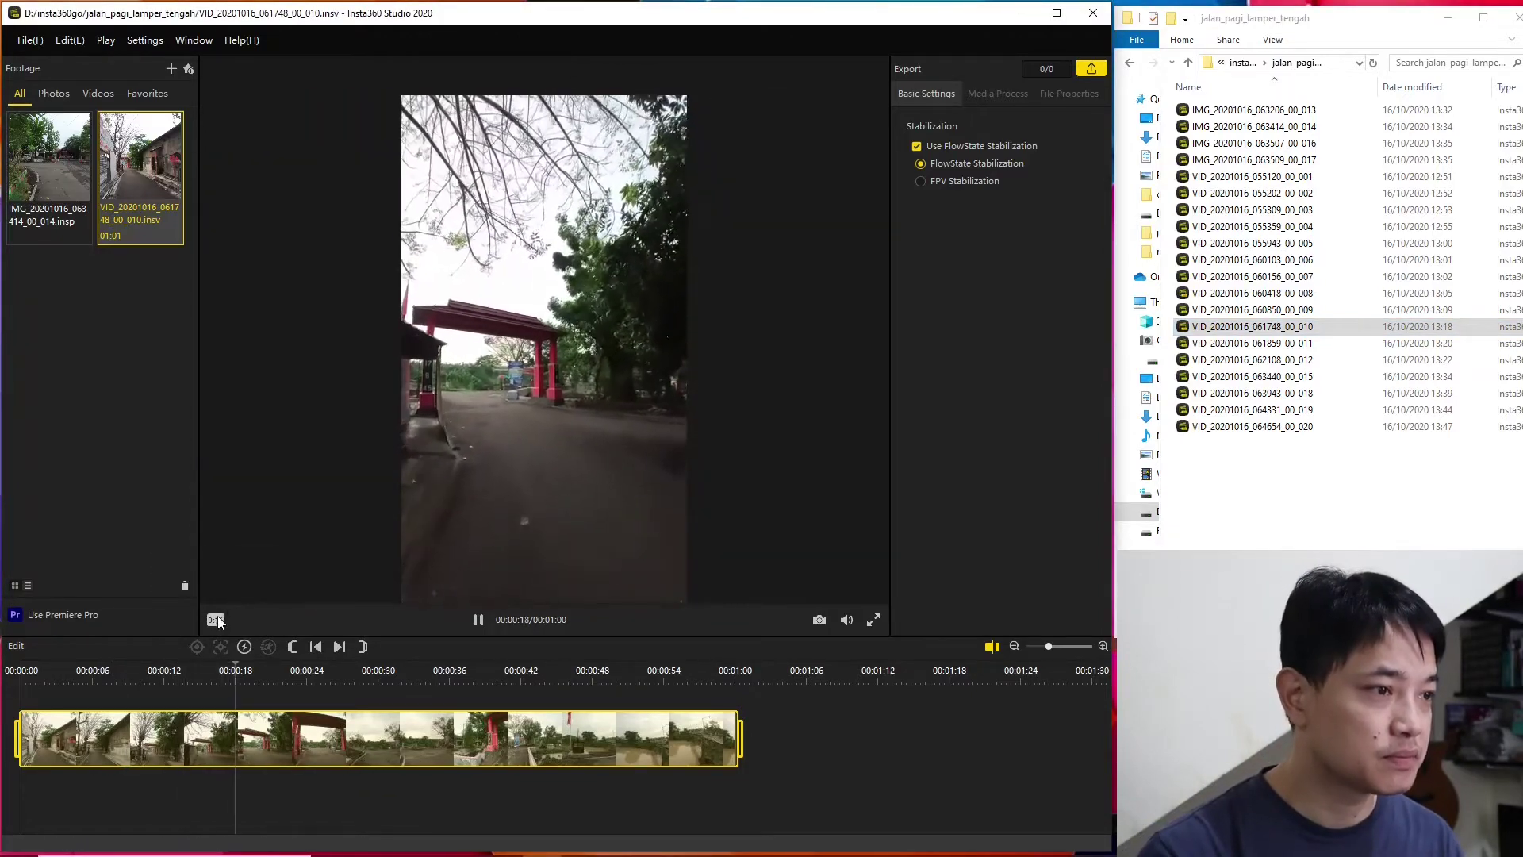
left_click(219, 619)
left_click(227, 600)
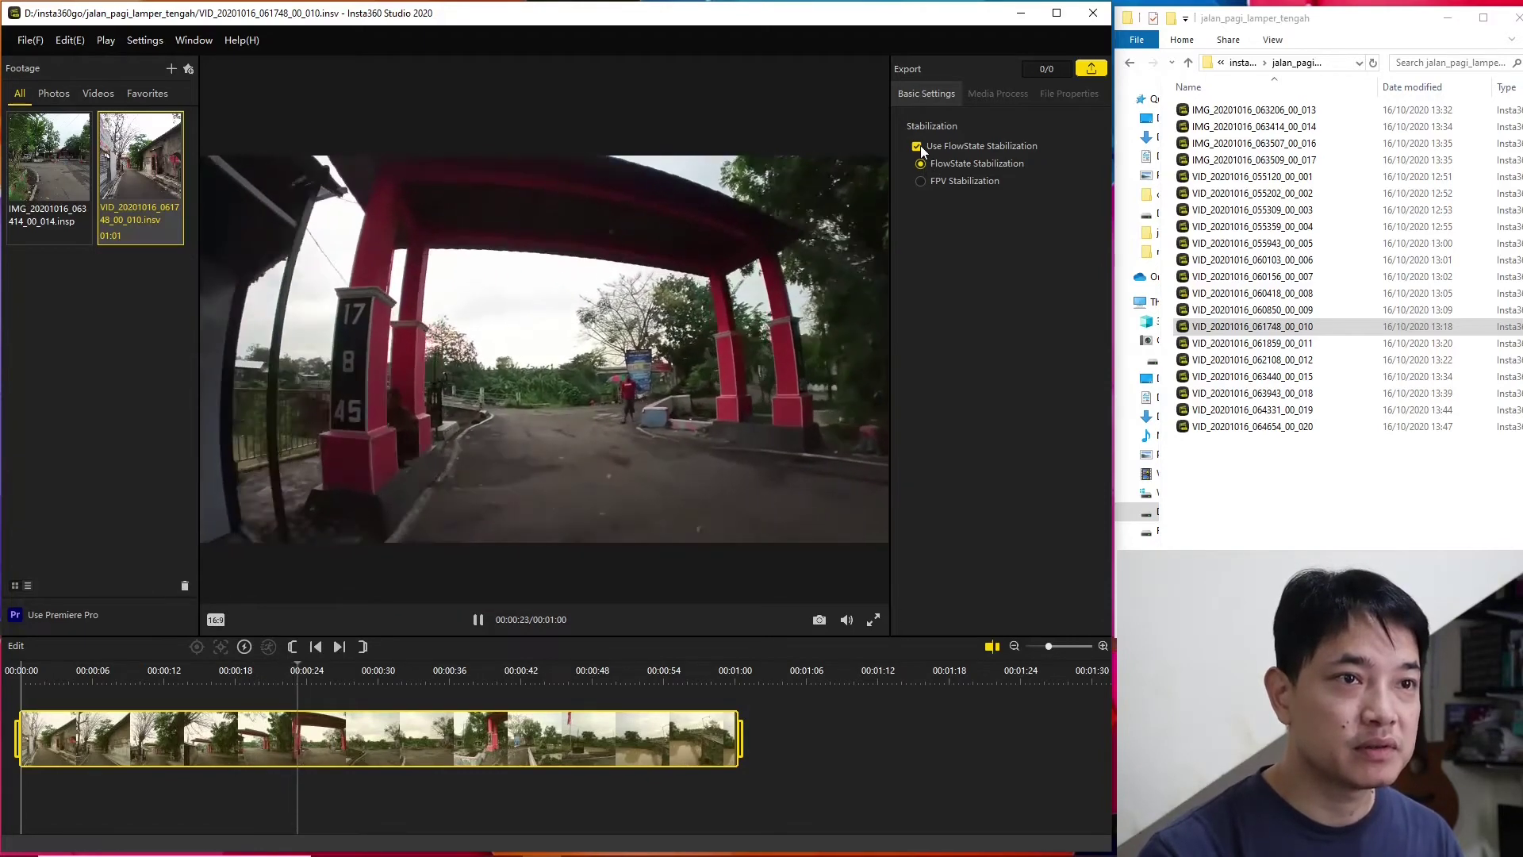
left_click(921, 145)
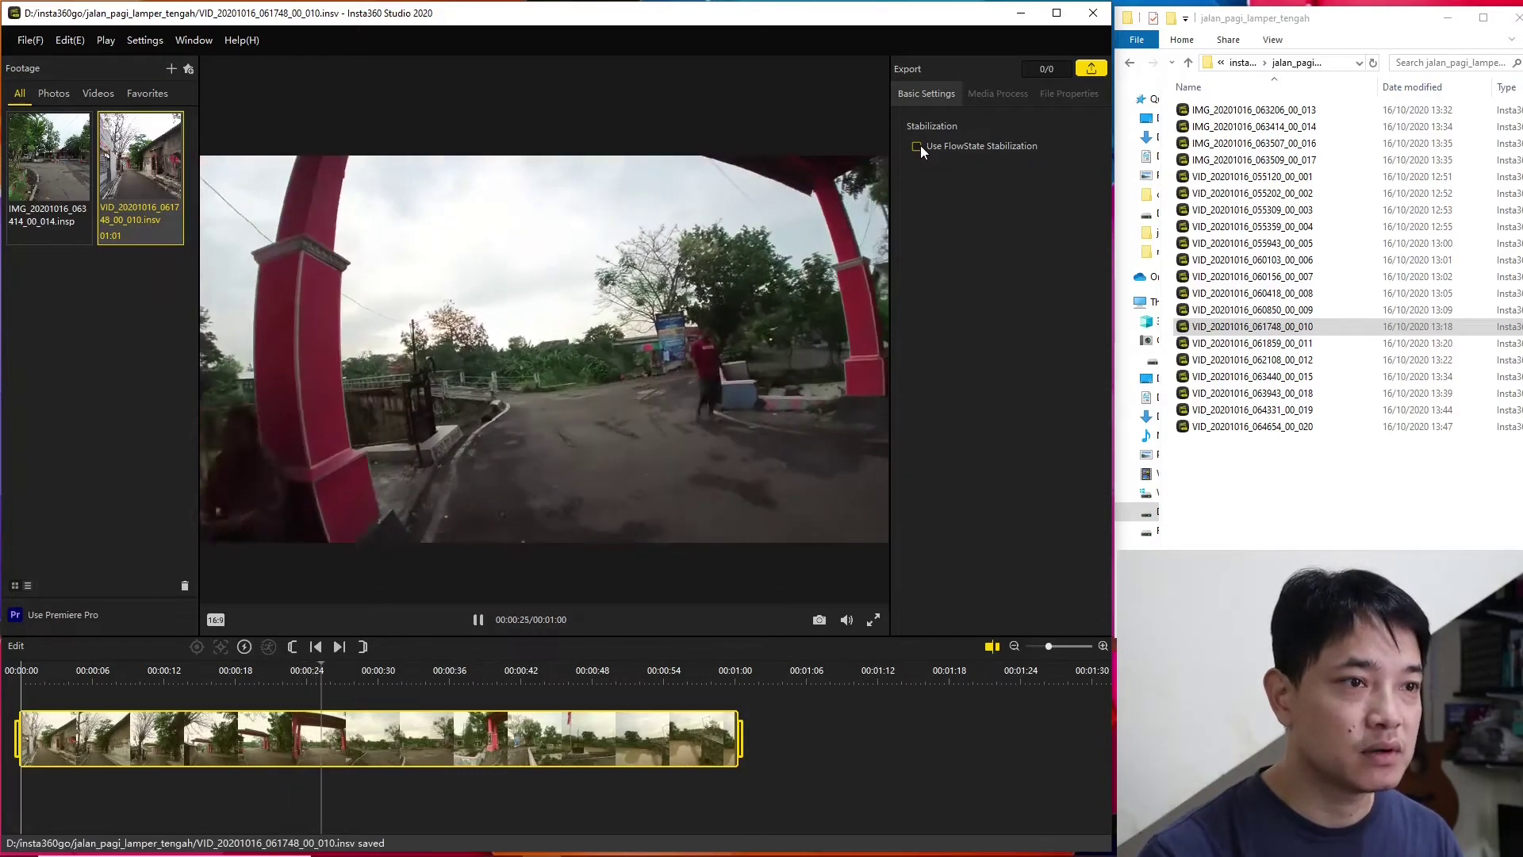
left_click(920, 145)
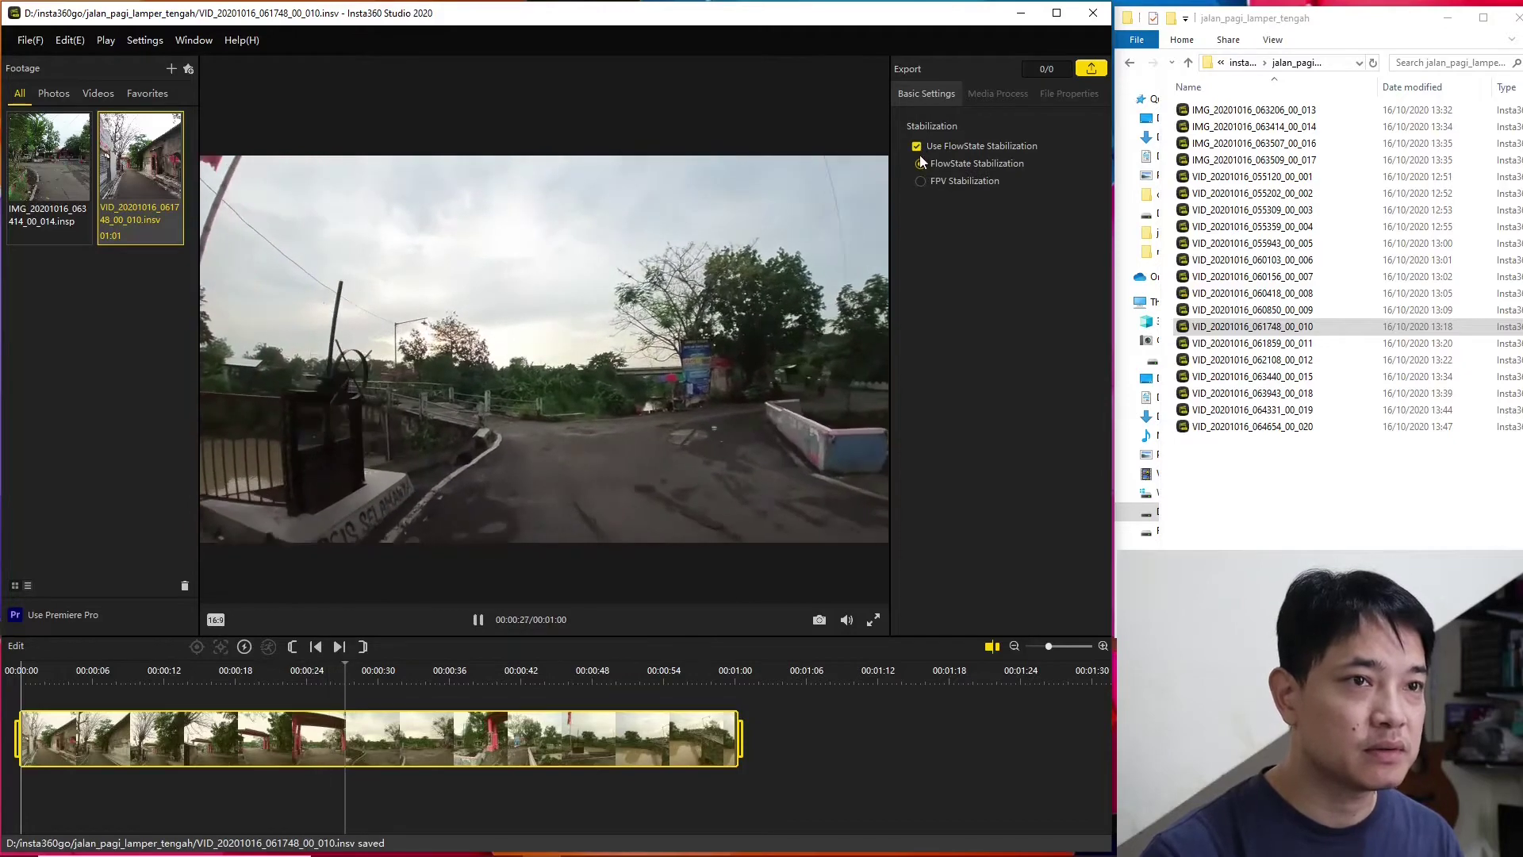
left_click(921, 181)
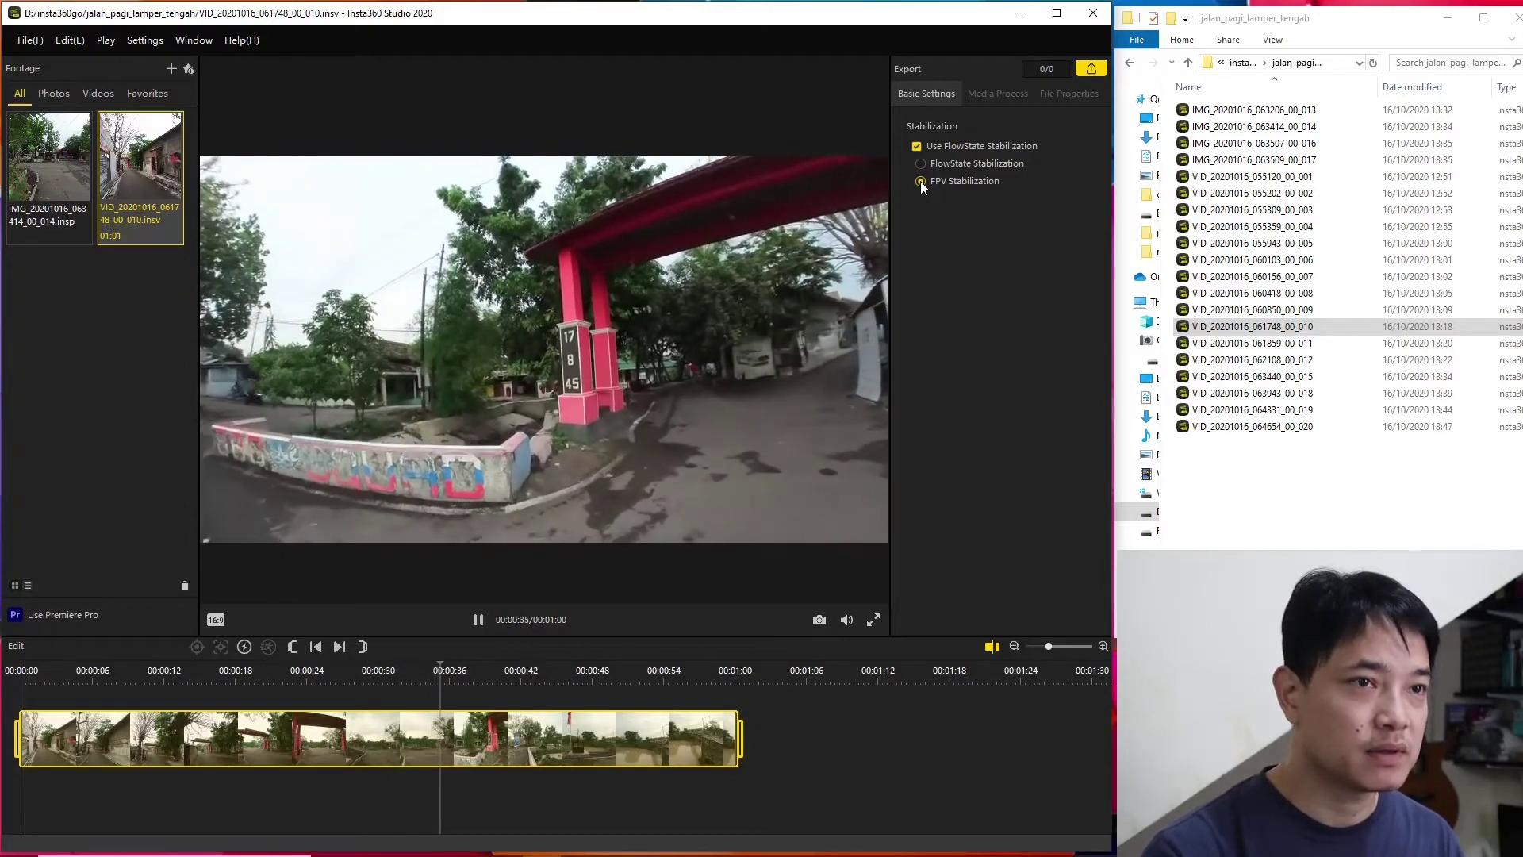
left_click(919, 165)
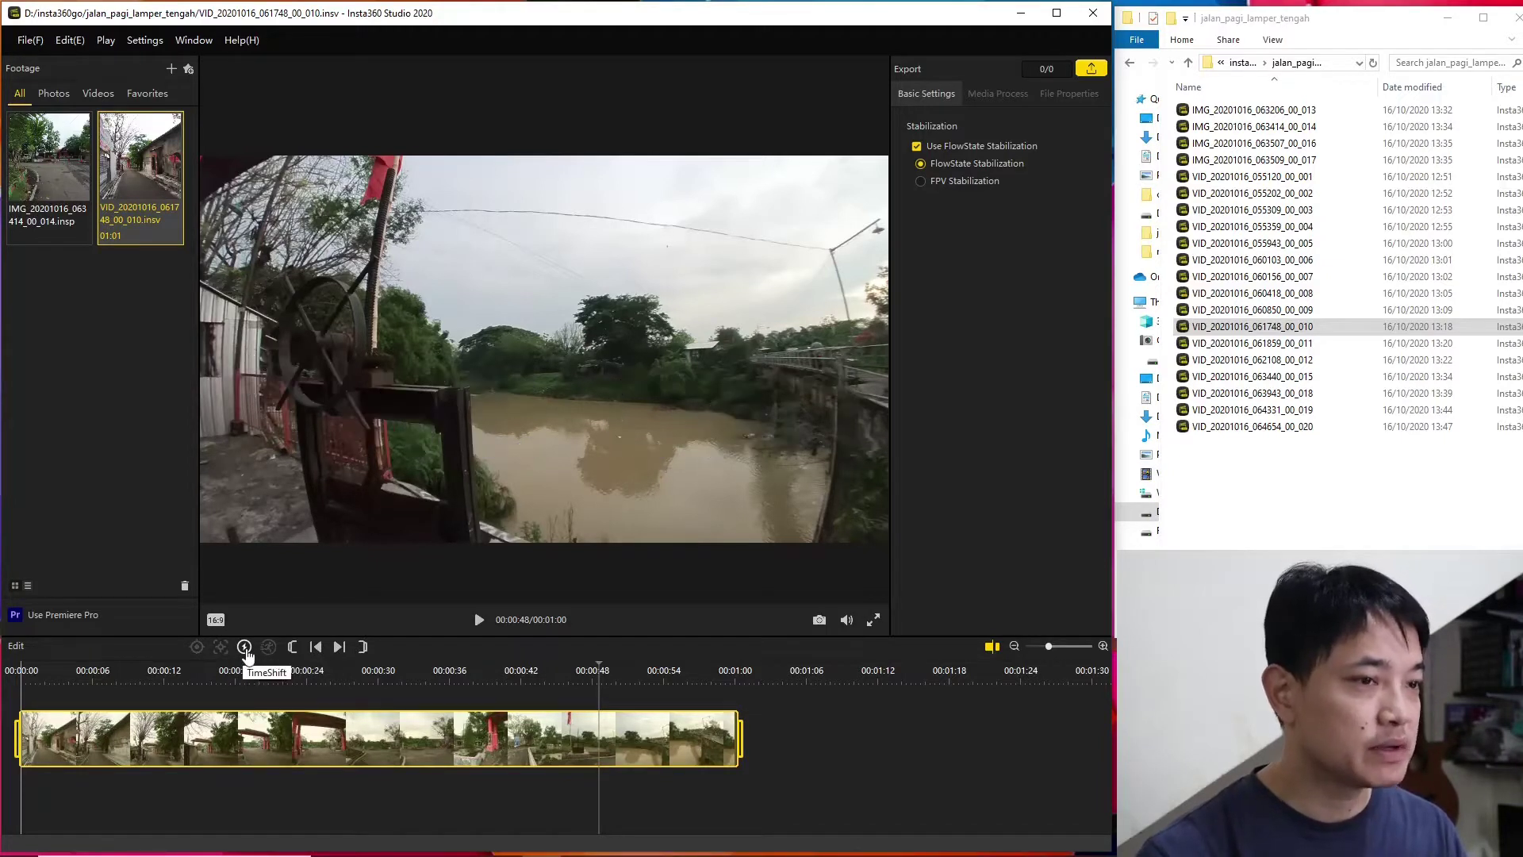
- Add the six remaining VID files to the footage library
left_click(1253, 342)
left_click(1297, 426, "shift")
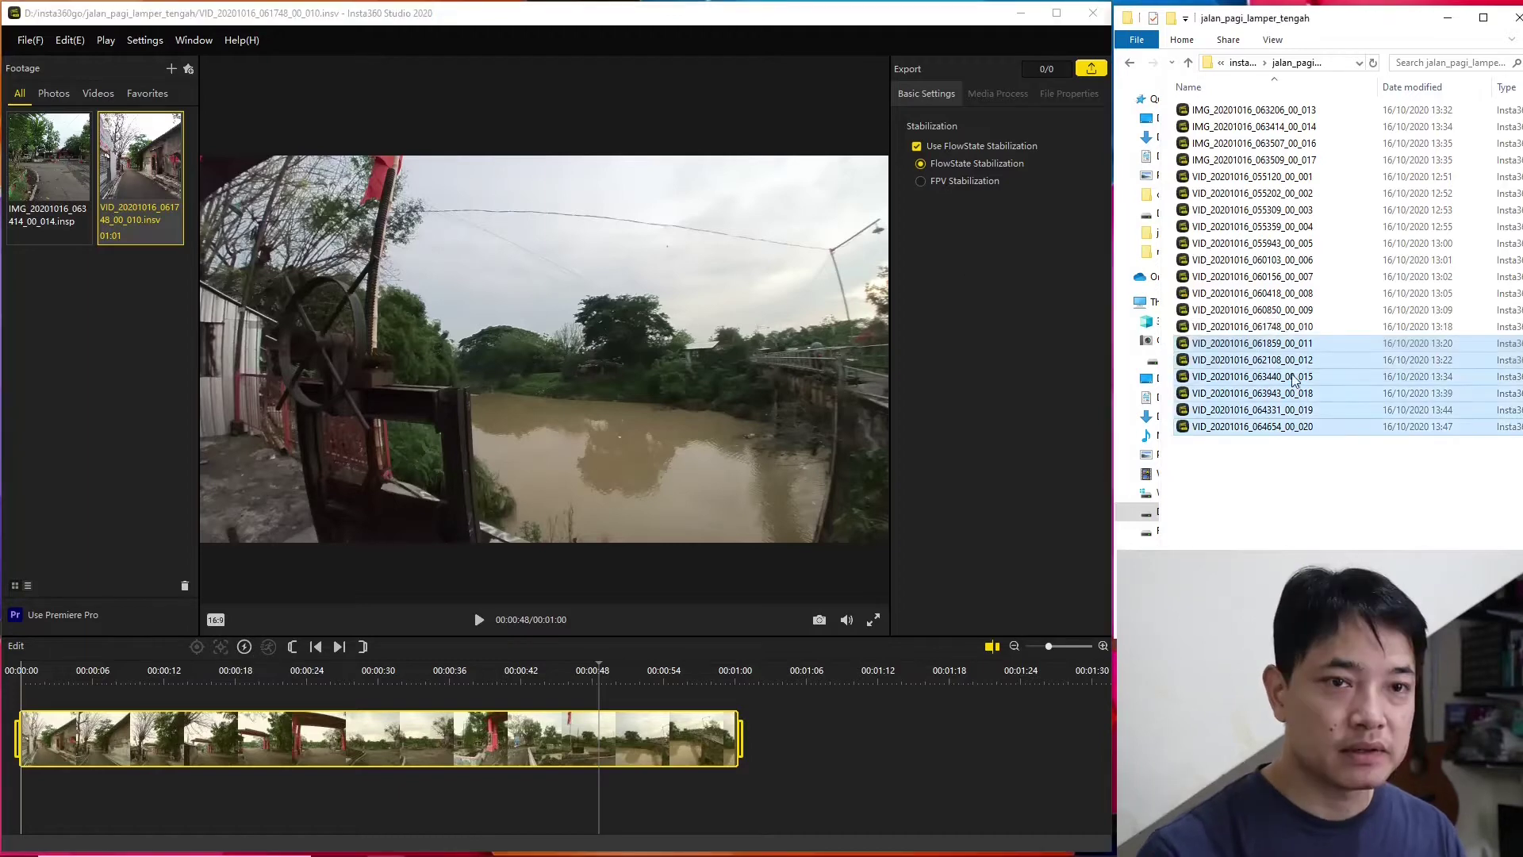
left_click_drag(1292, 369, 136, 355)
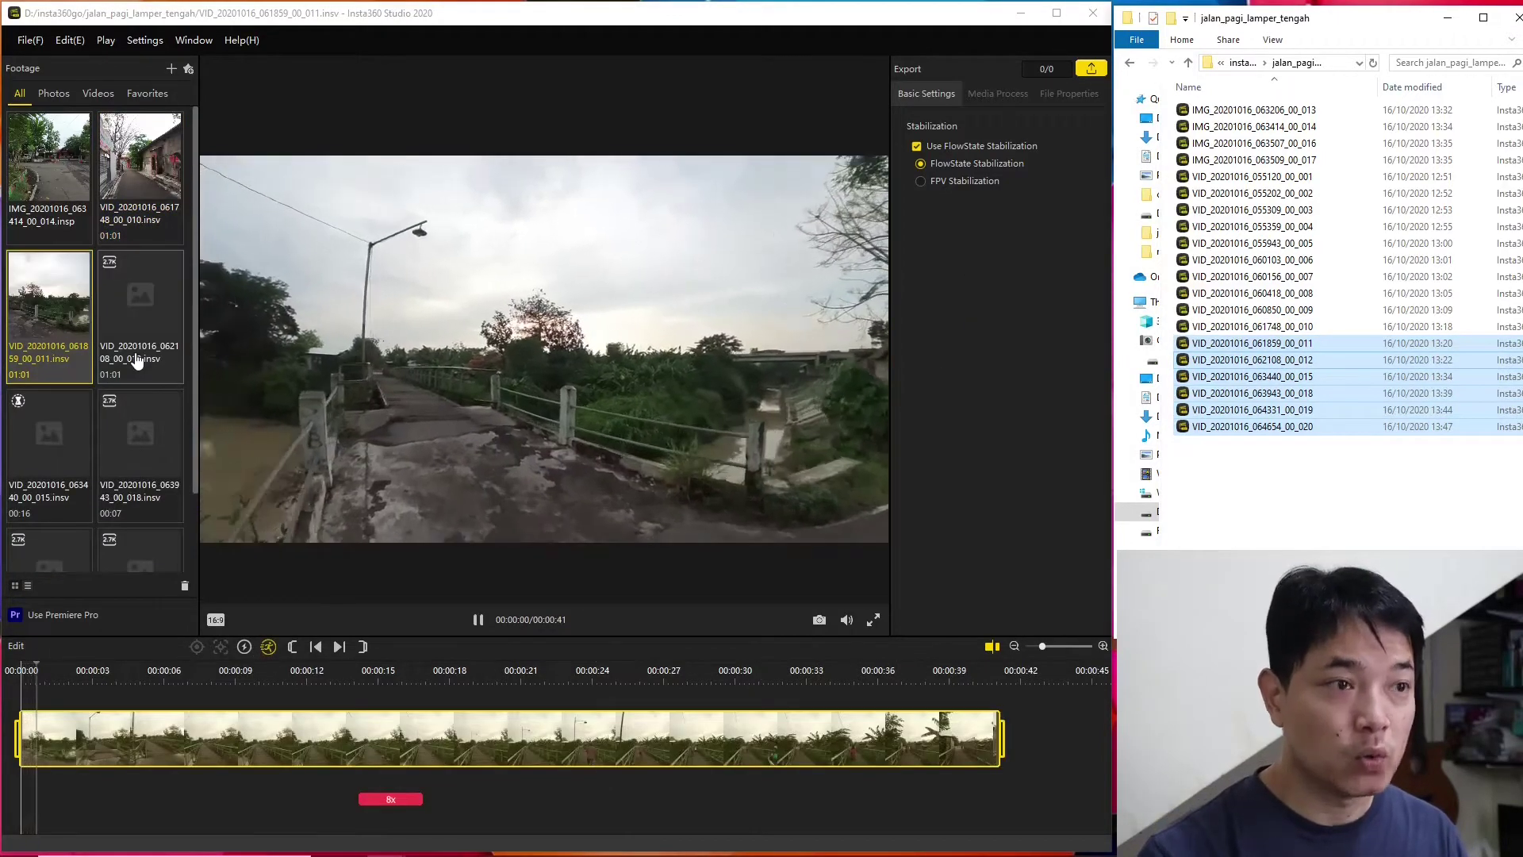
- Set the 011 clip's timeshift to 16x with motion blur and trim both ends around it
left_click(271, 652)
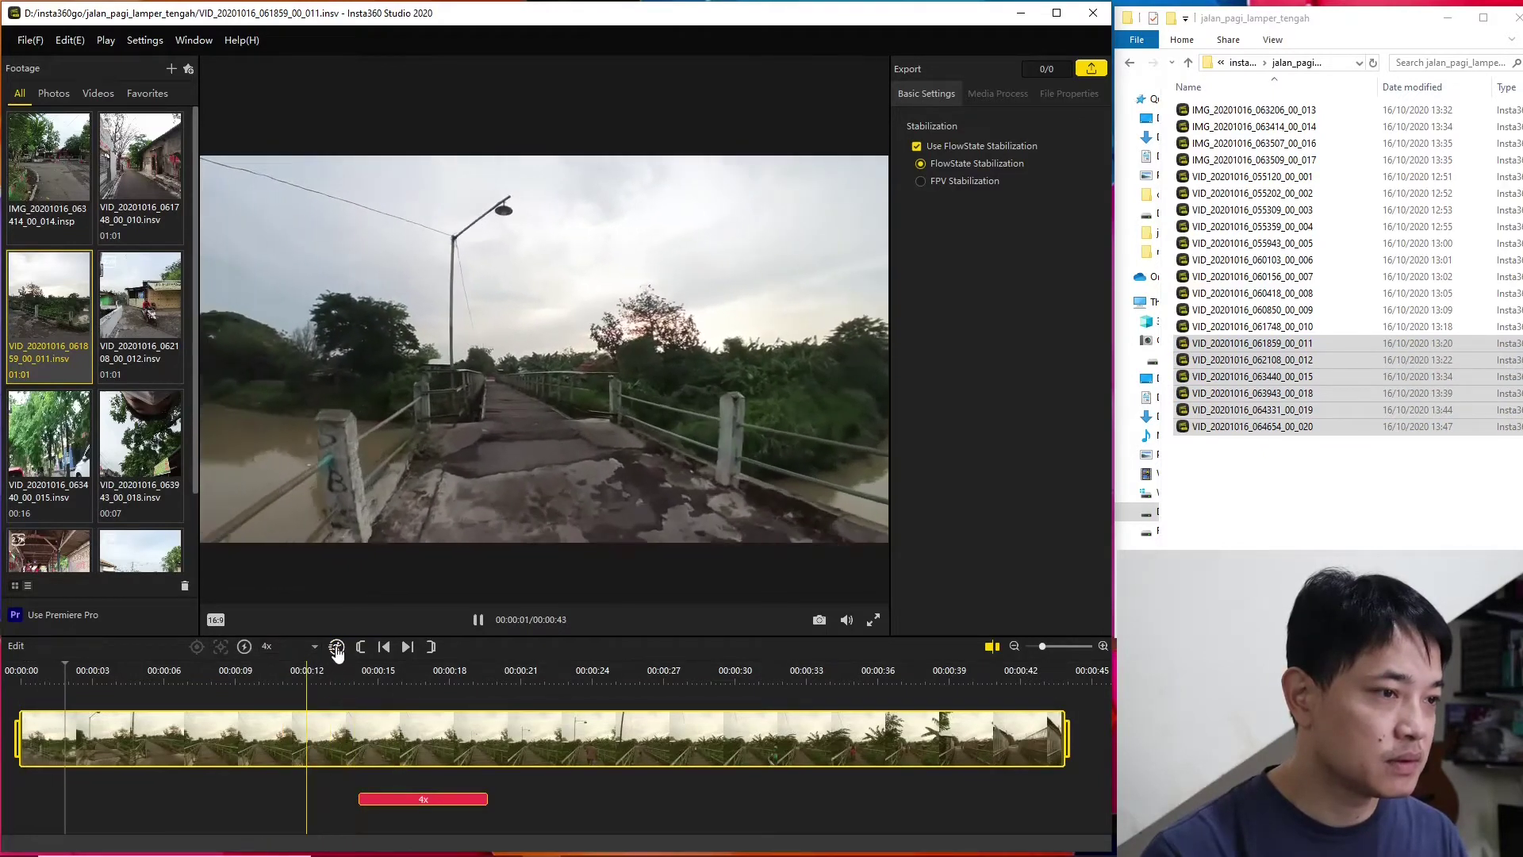
left_click(336, 650)
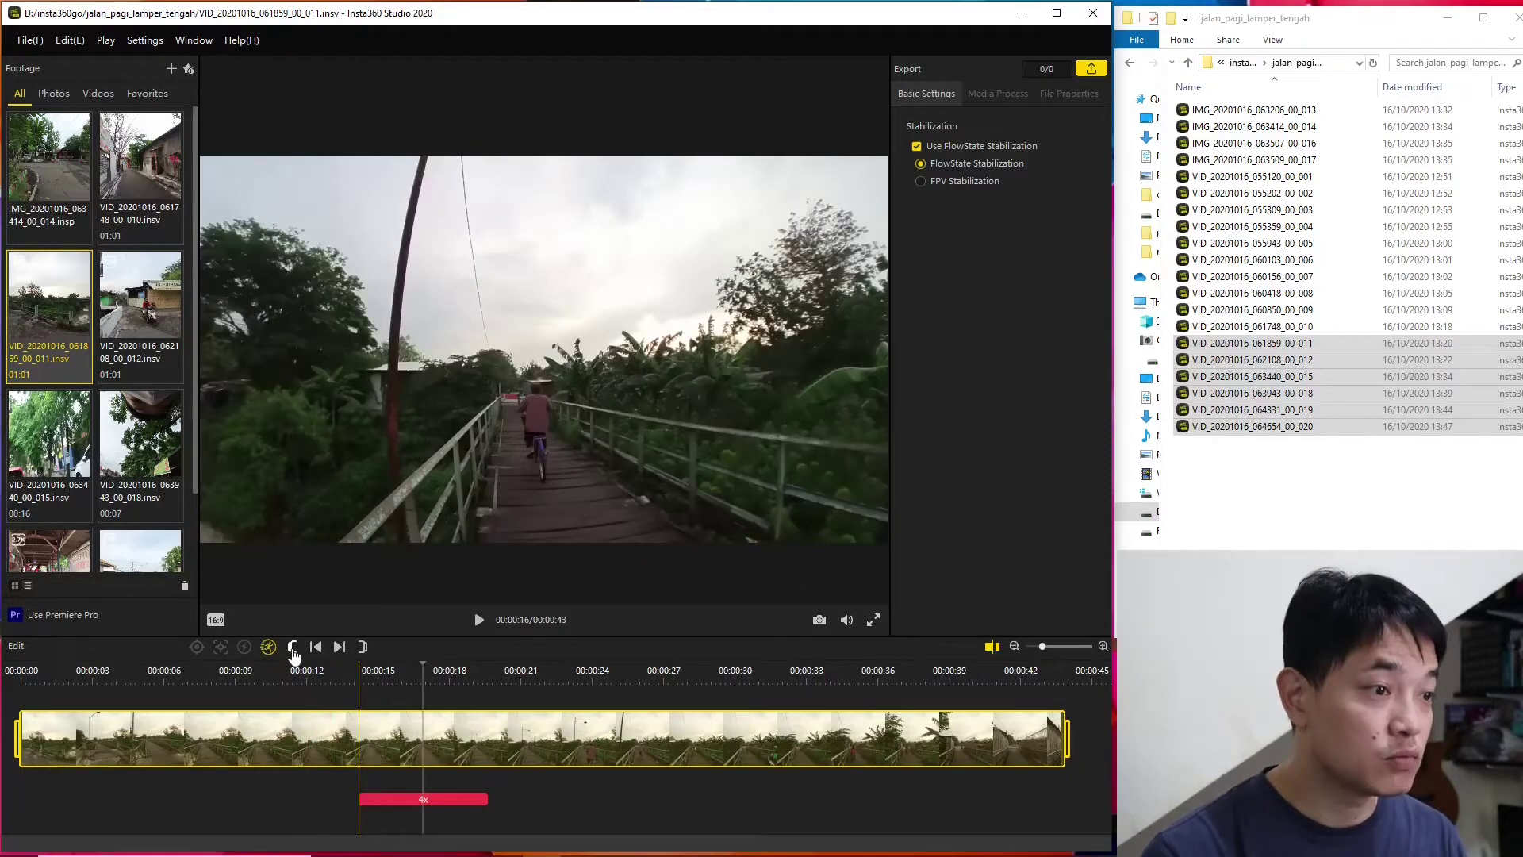
left_click(417, 799)
left_click(298, 647)
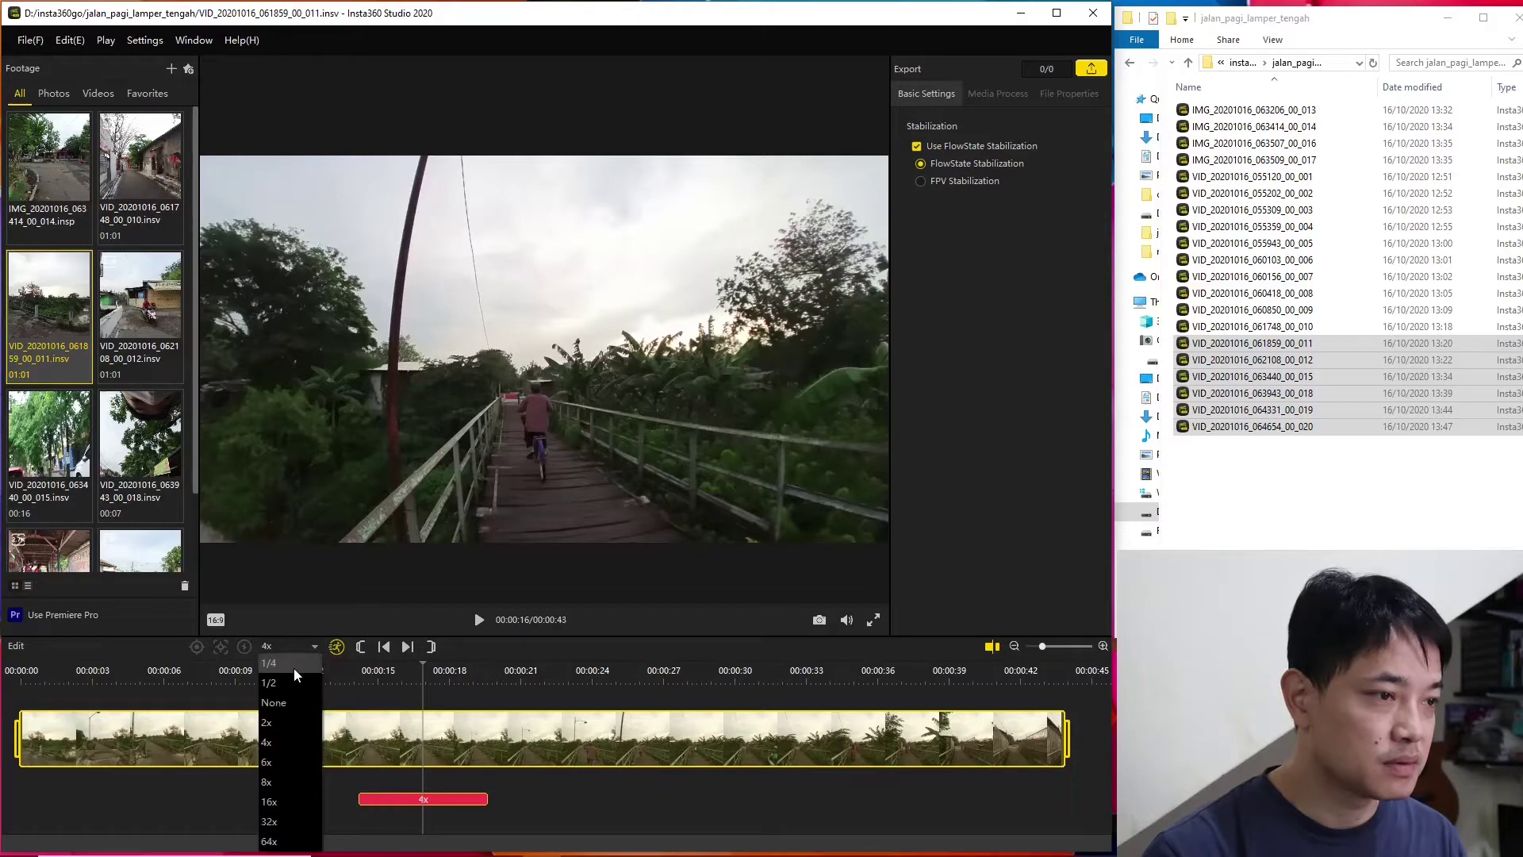
left_click(288, 803)
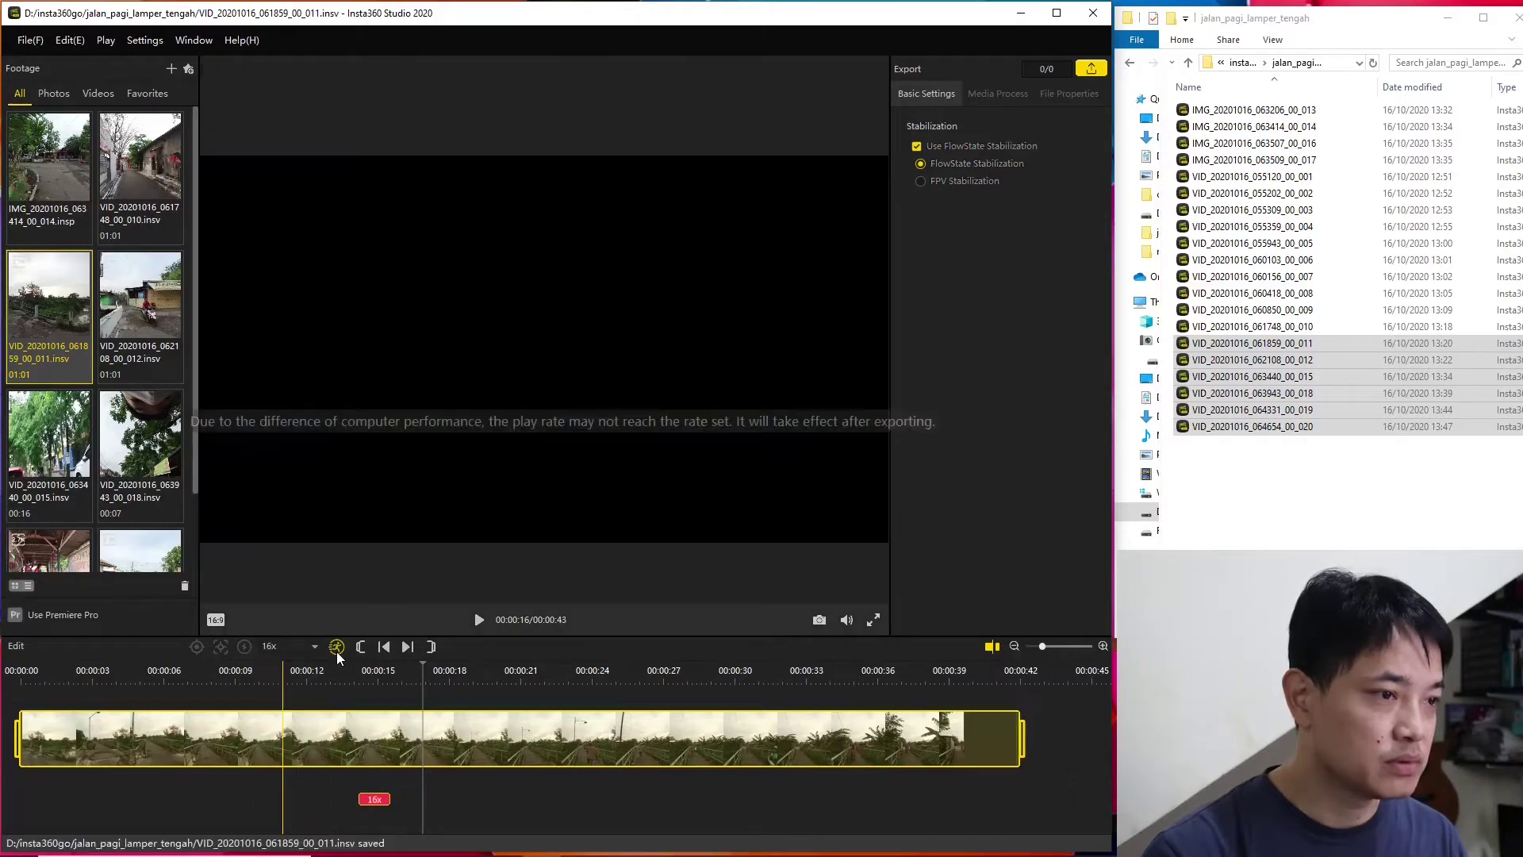
left_click_drag(19, 740, 337, 736)
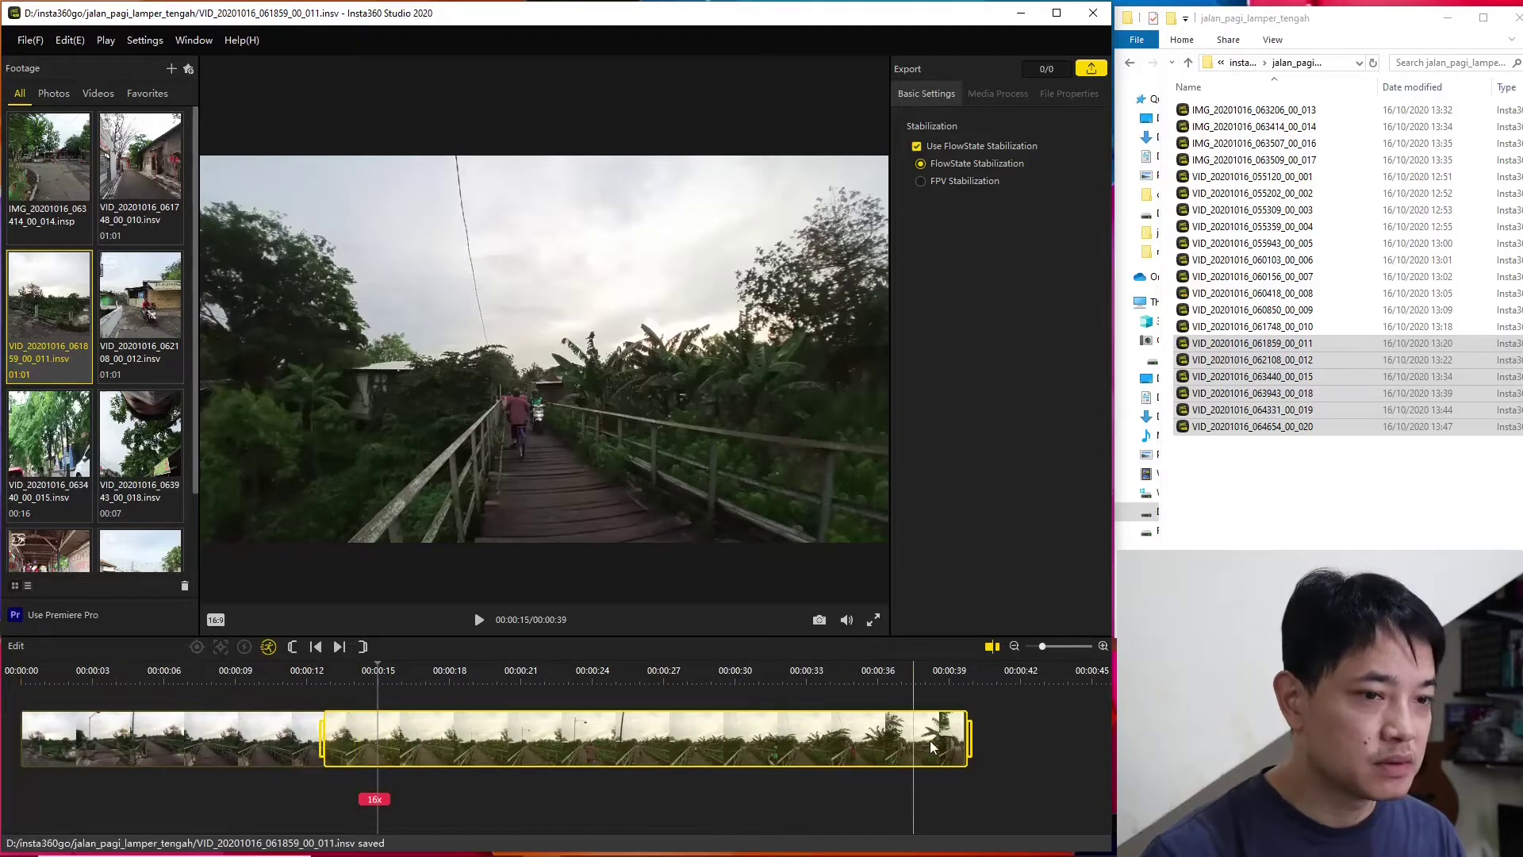
left_click_drag(970, 741, 429, 741)
- Export the trimmed 011 clip with Color Plus enabled
left_click(1093, 69)
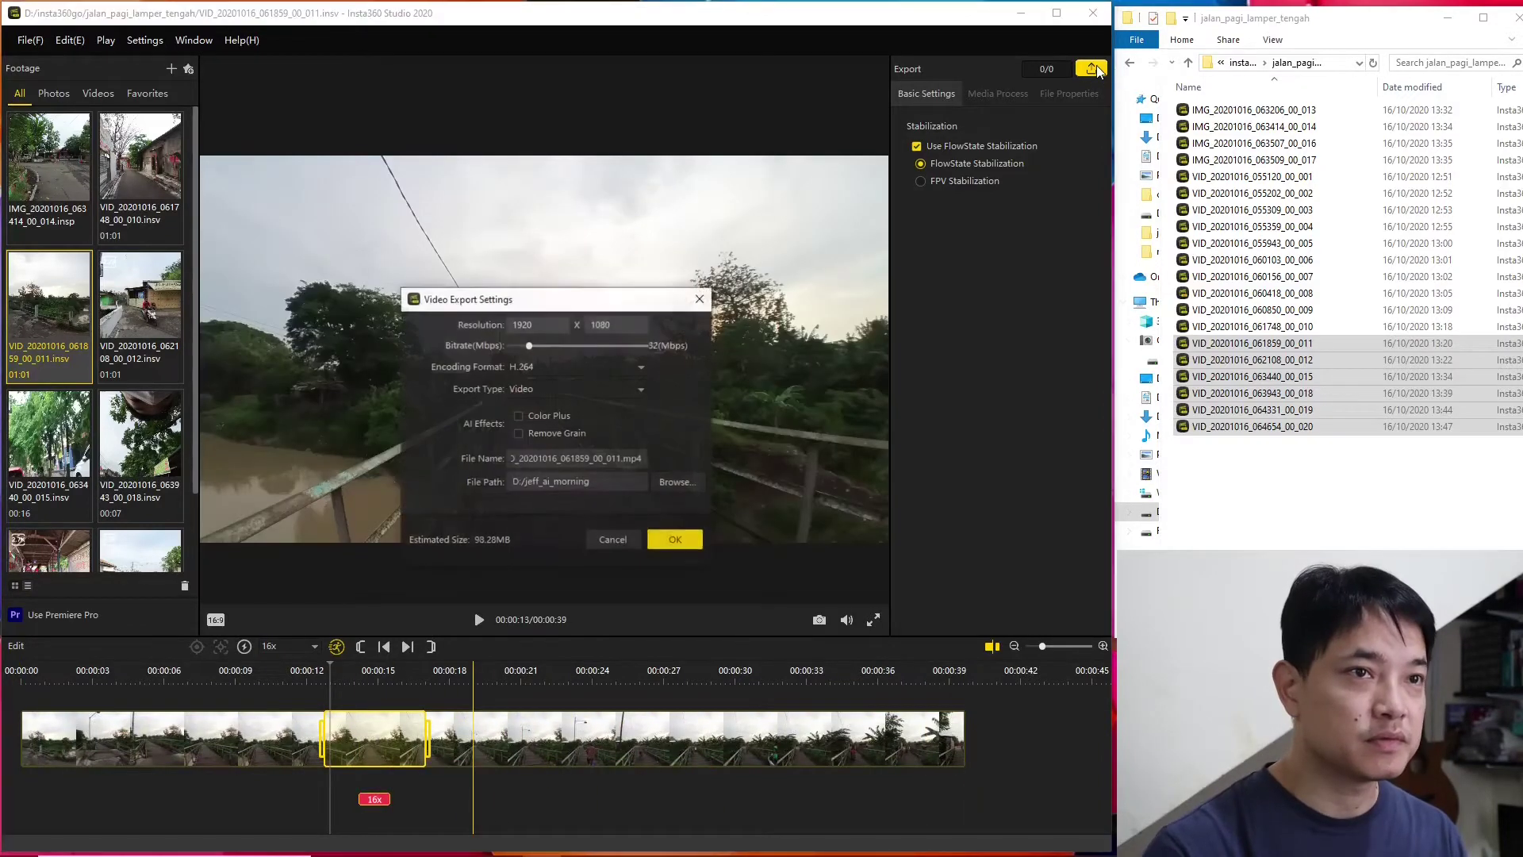
left_click(519, 416)
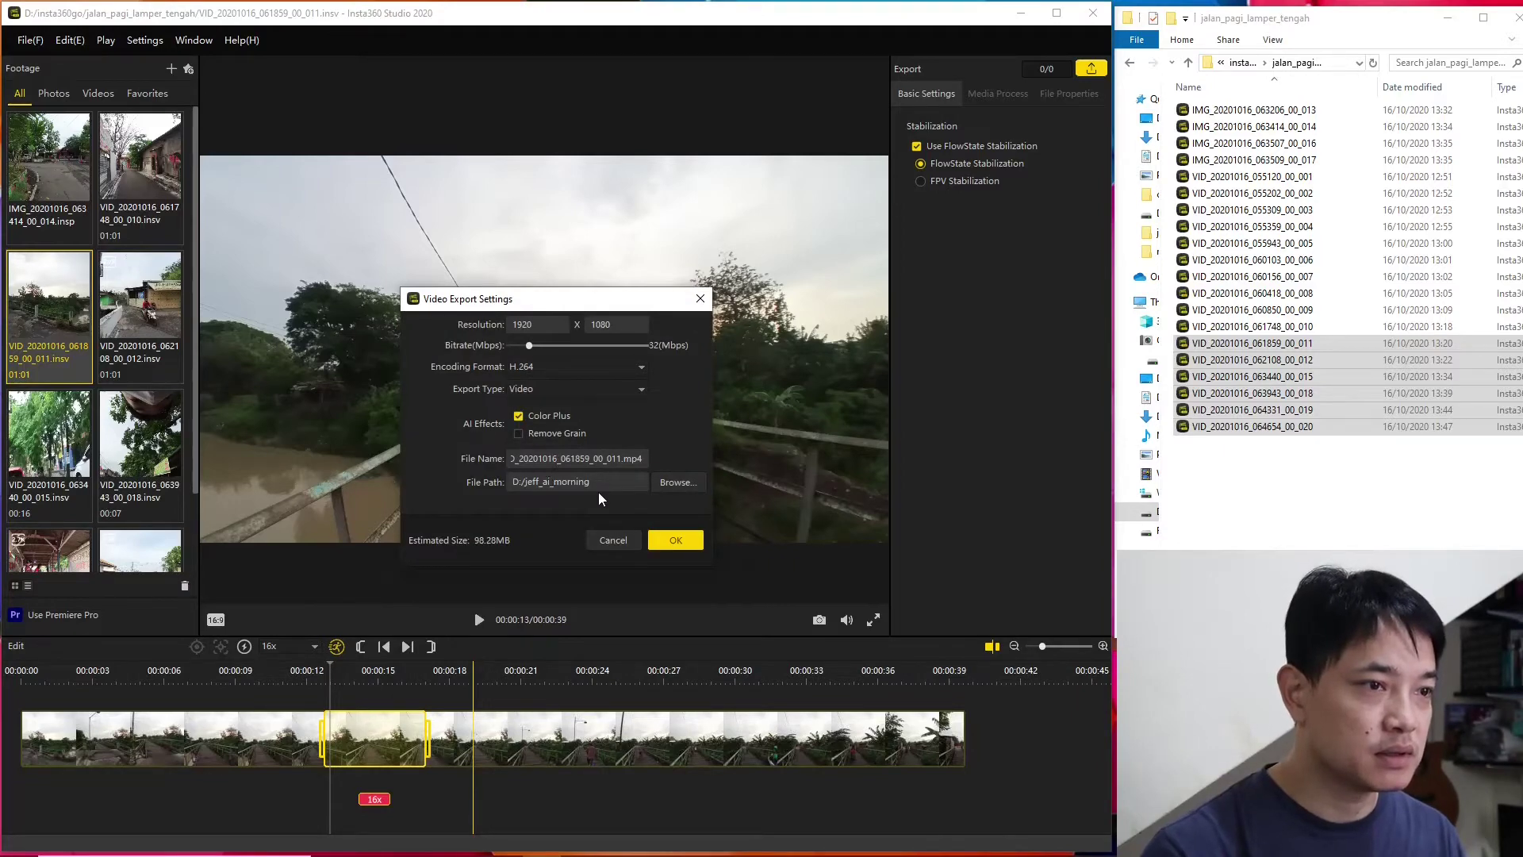
left_click(676, 540)
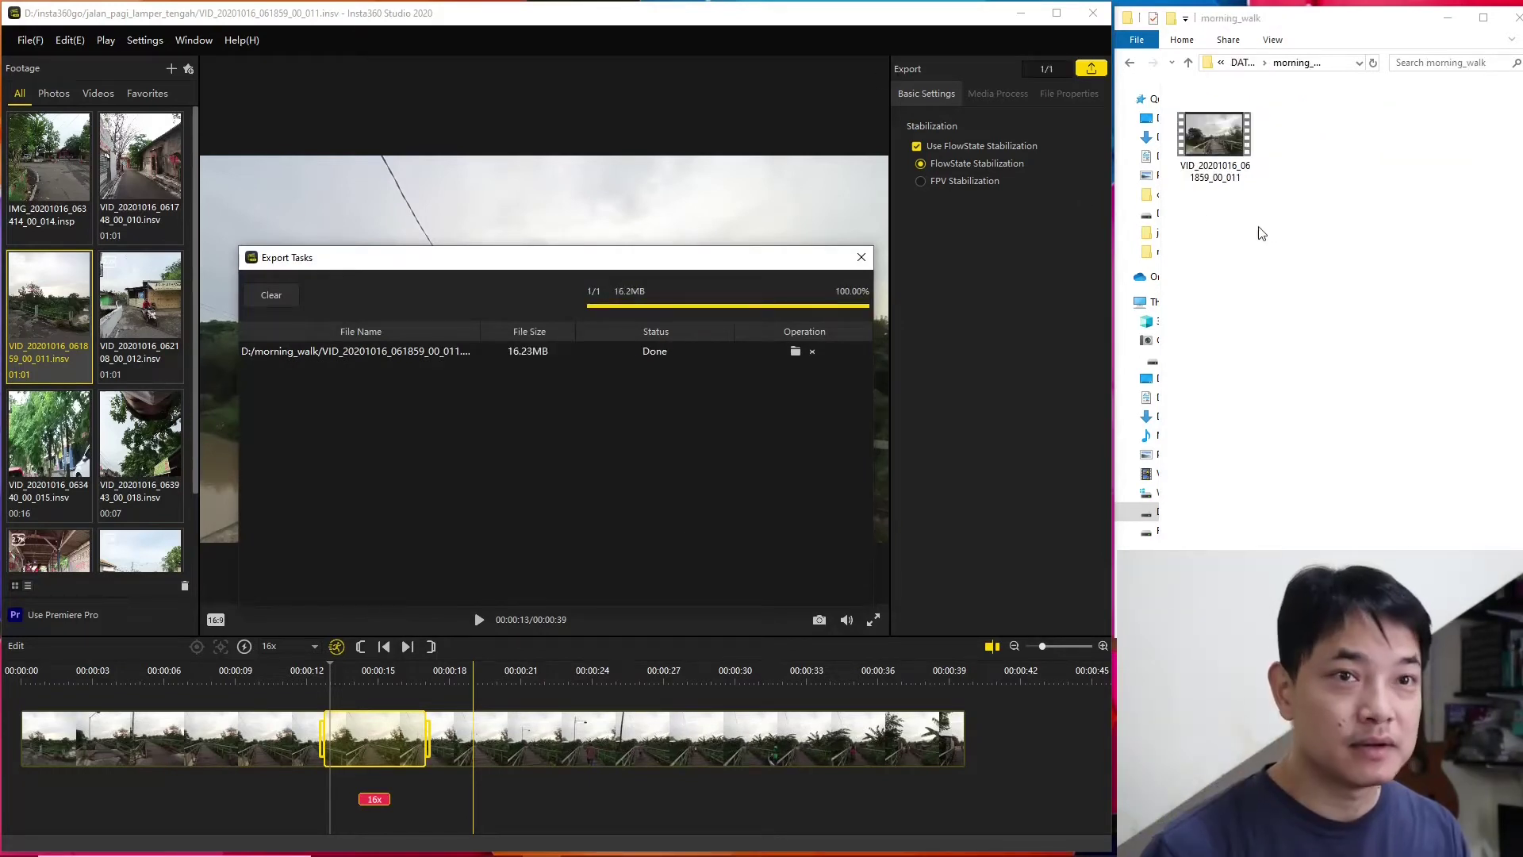
- Play the exported VID_20201016_061859_00_011.mp4 in VLC media player
left_click(1214, 143)
right_click(1214, 145)
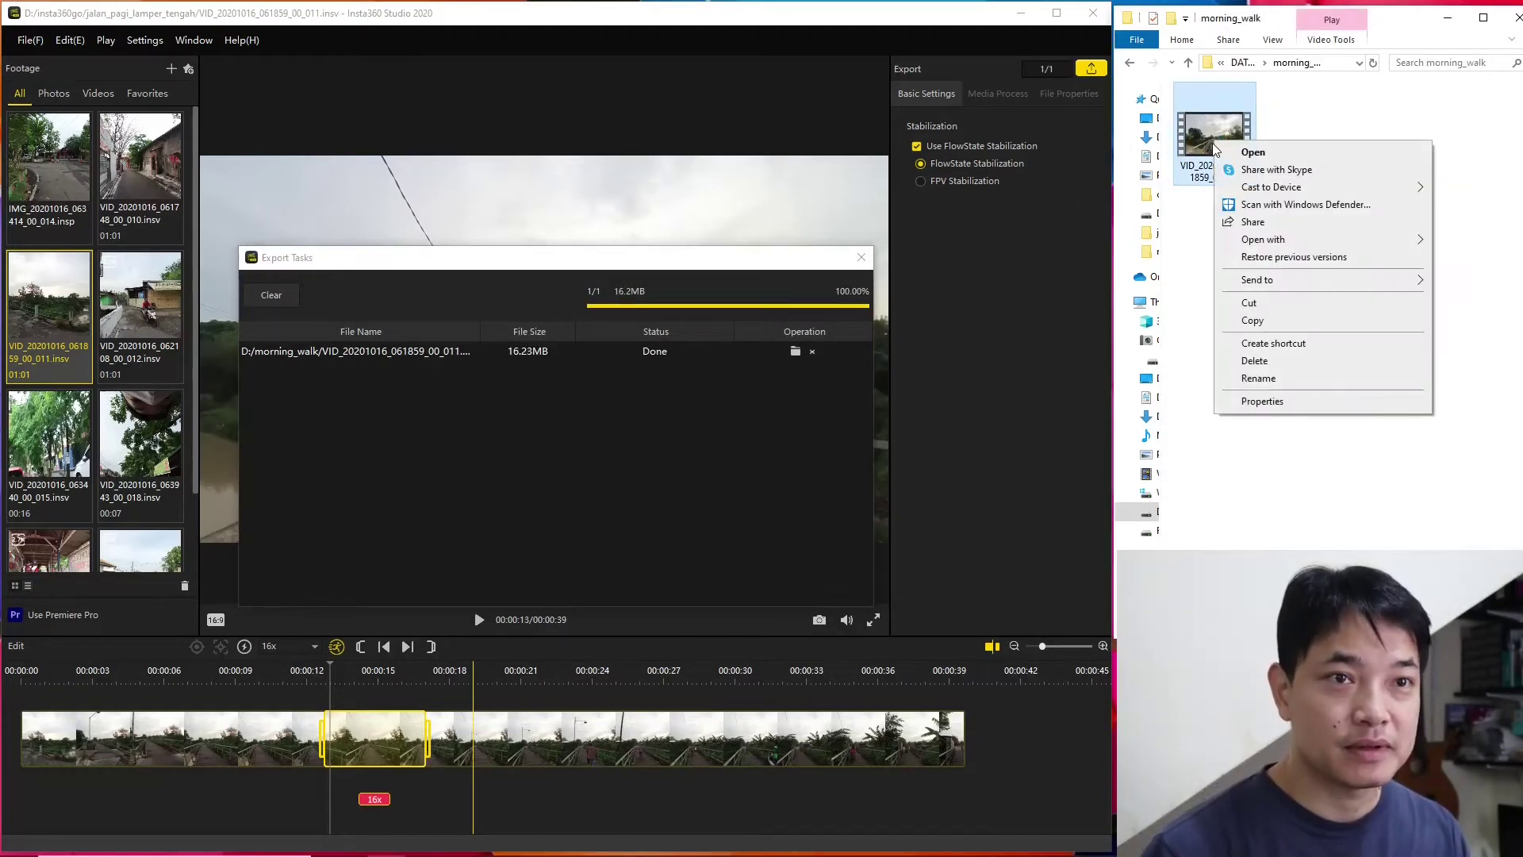
mouse_move(1343, 240)
left_click(1140, 276)
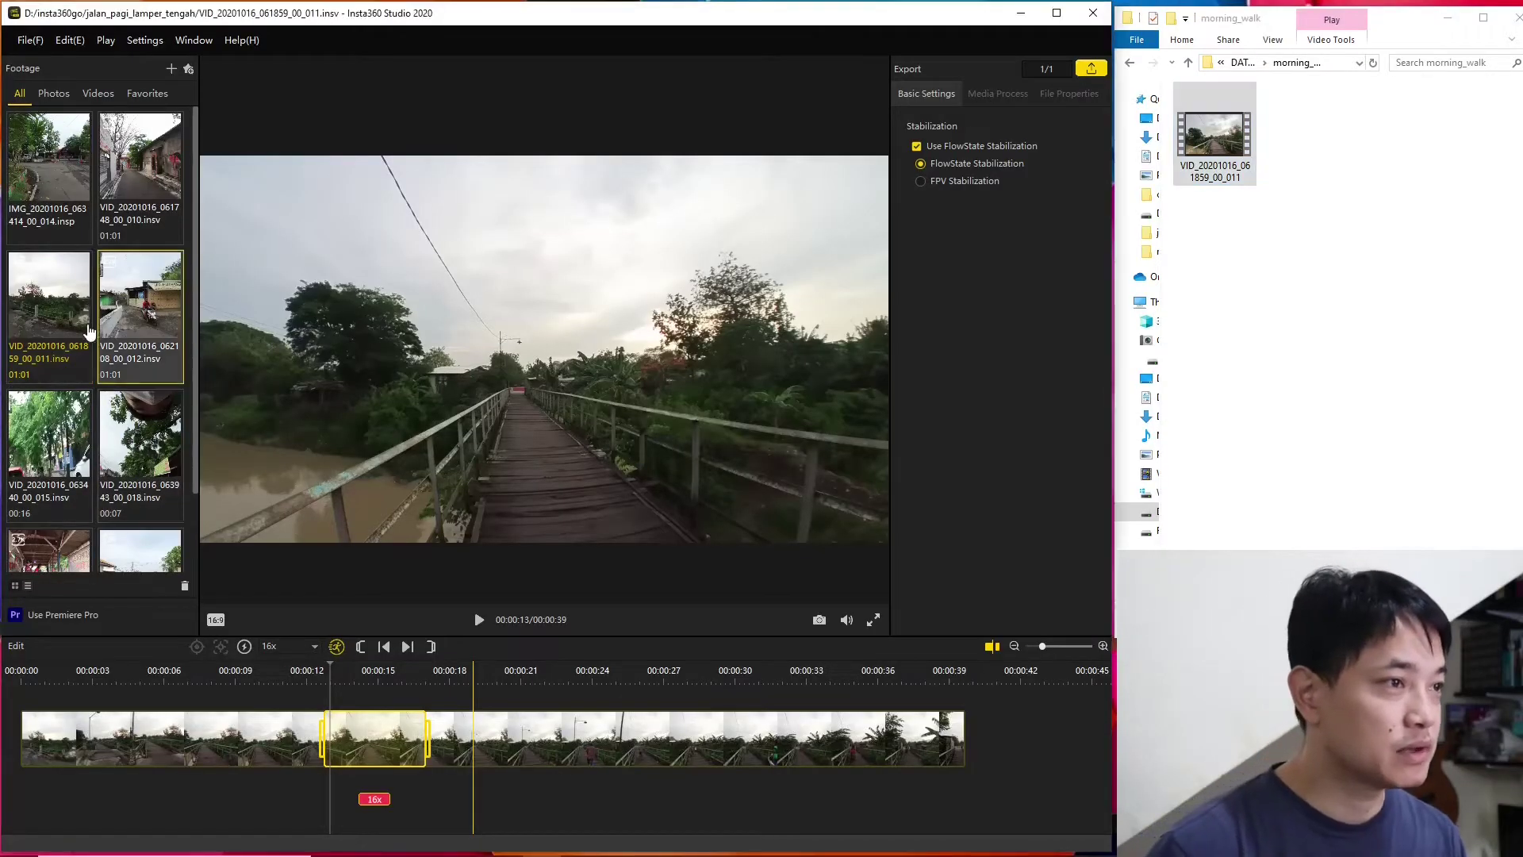
- Multi-select the new clips, including 011, 012, 015 and 018, and start a Batch Export
left_click(78, 295)
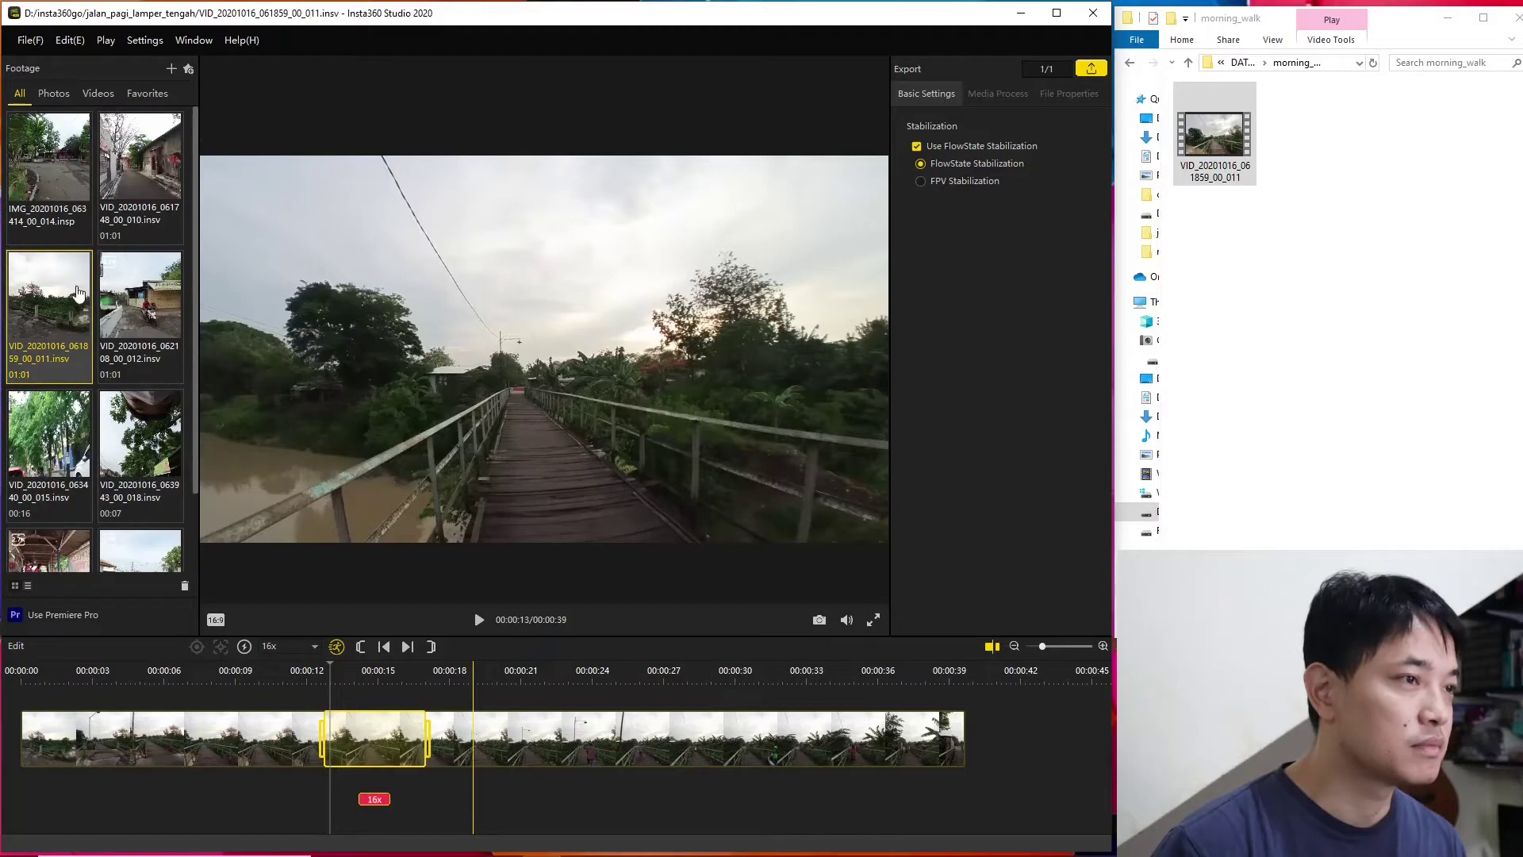
left_click(107, 318, "ctrl")
left_click(77, 433, "ctrl")
left_click(121, 431, "ctrl")
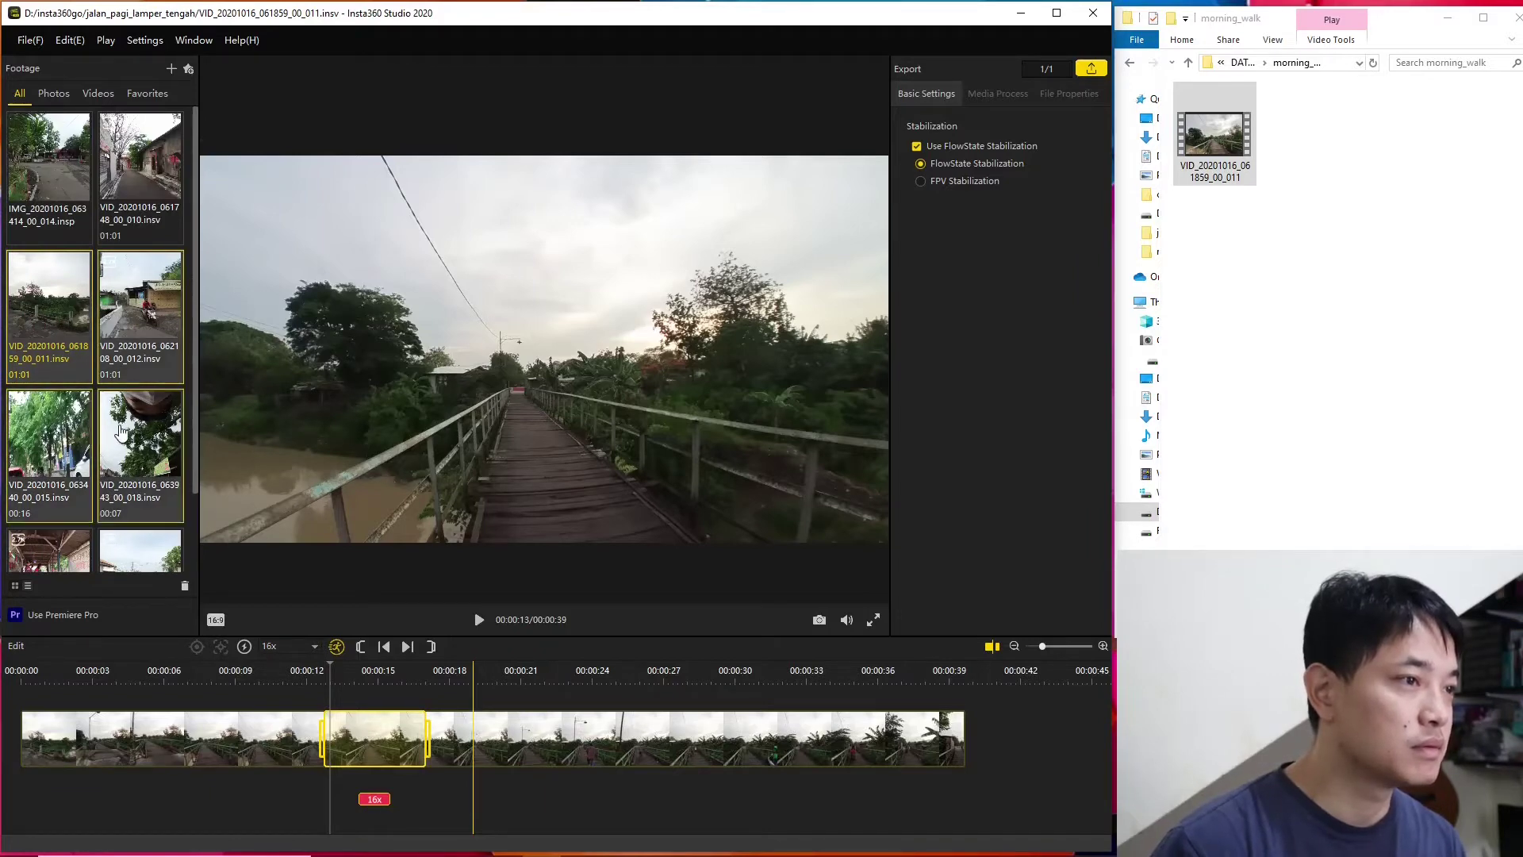
scroll(122, 431, "down", 1)
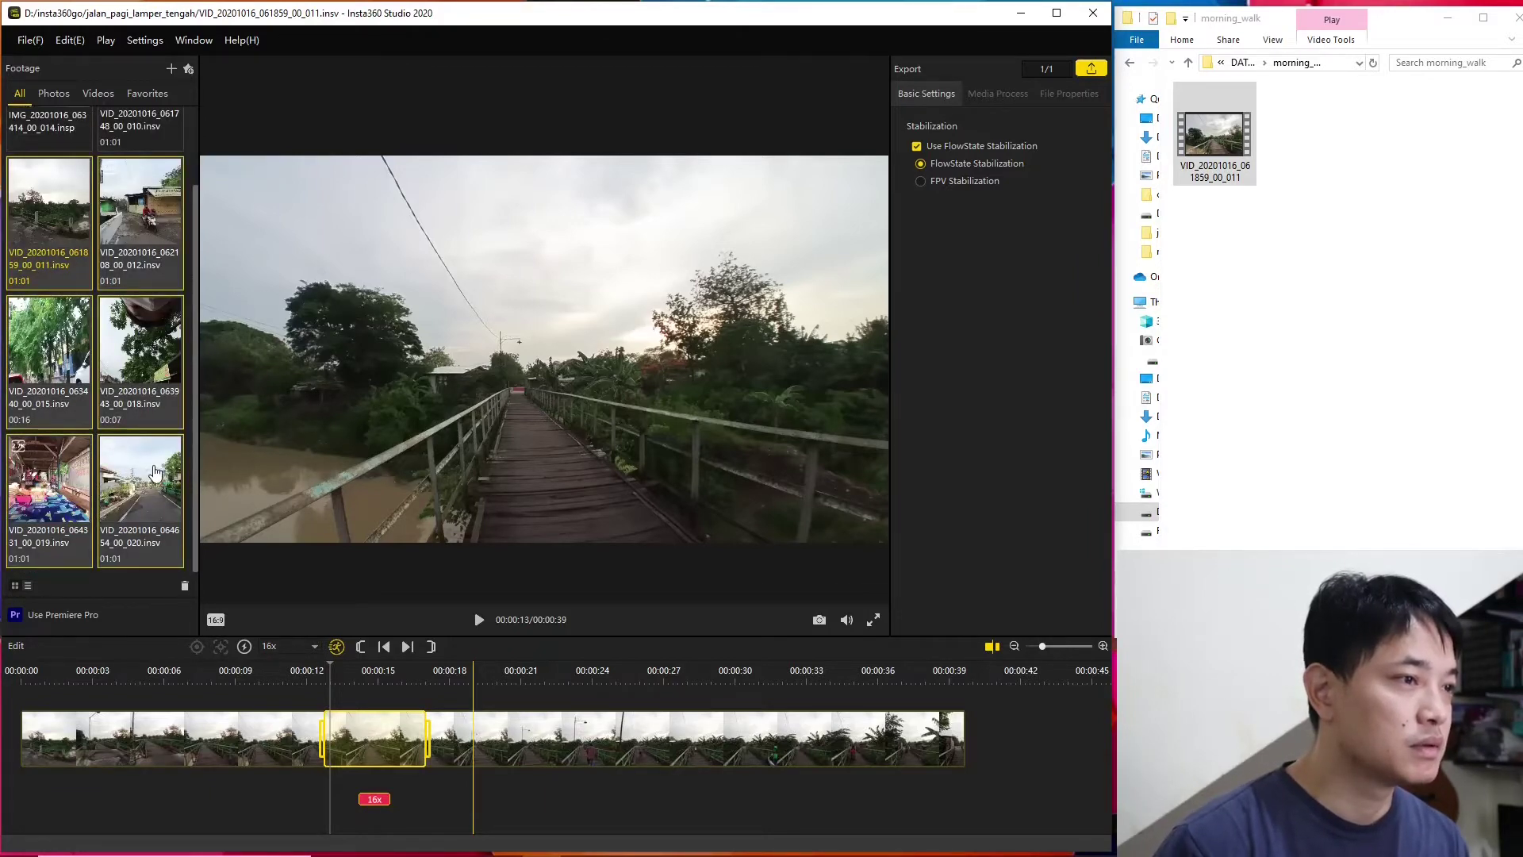
right_click(154, 468)
left_click(203, 472)
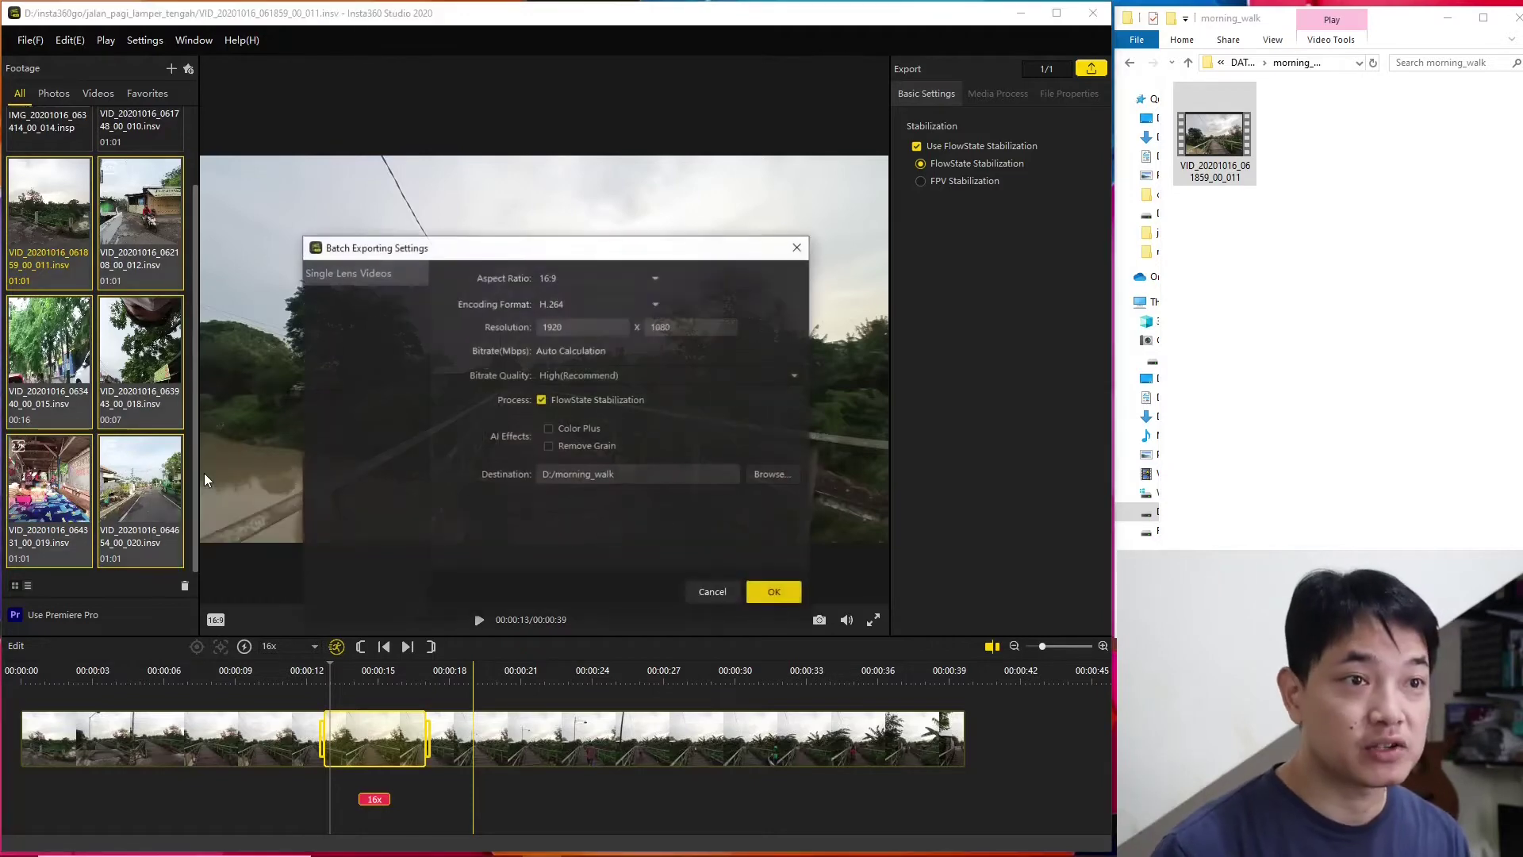